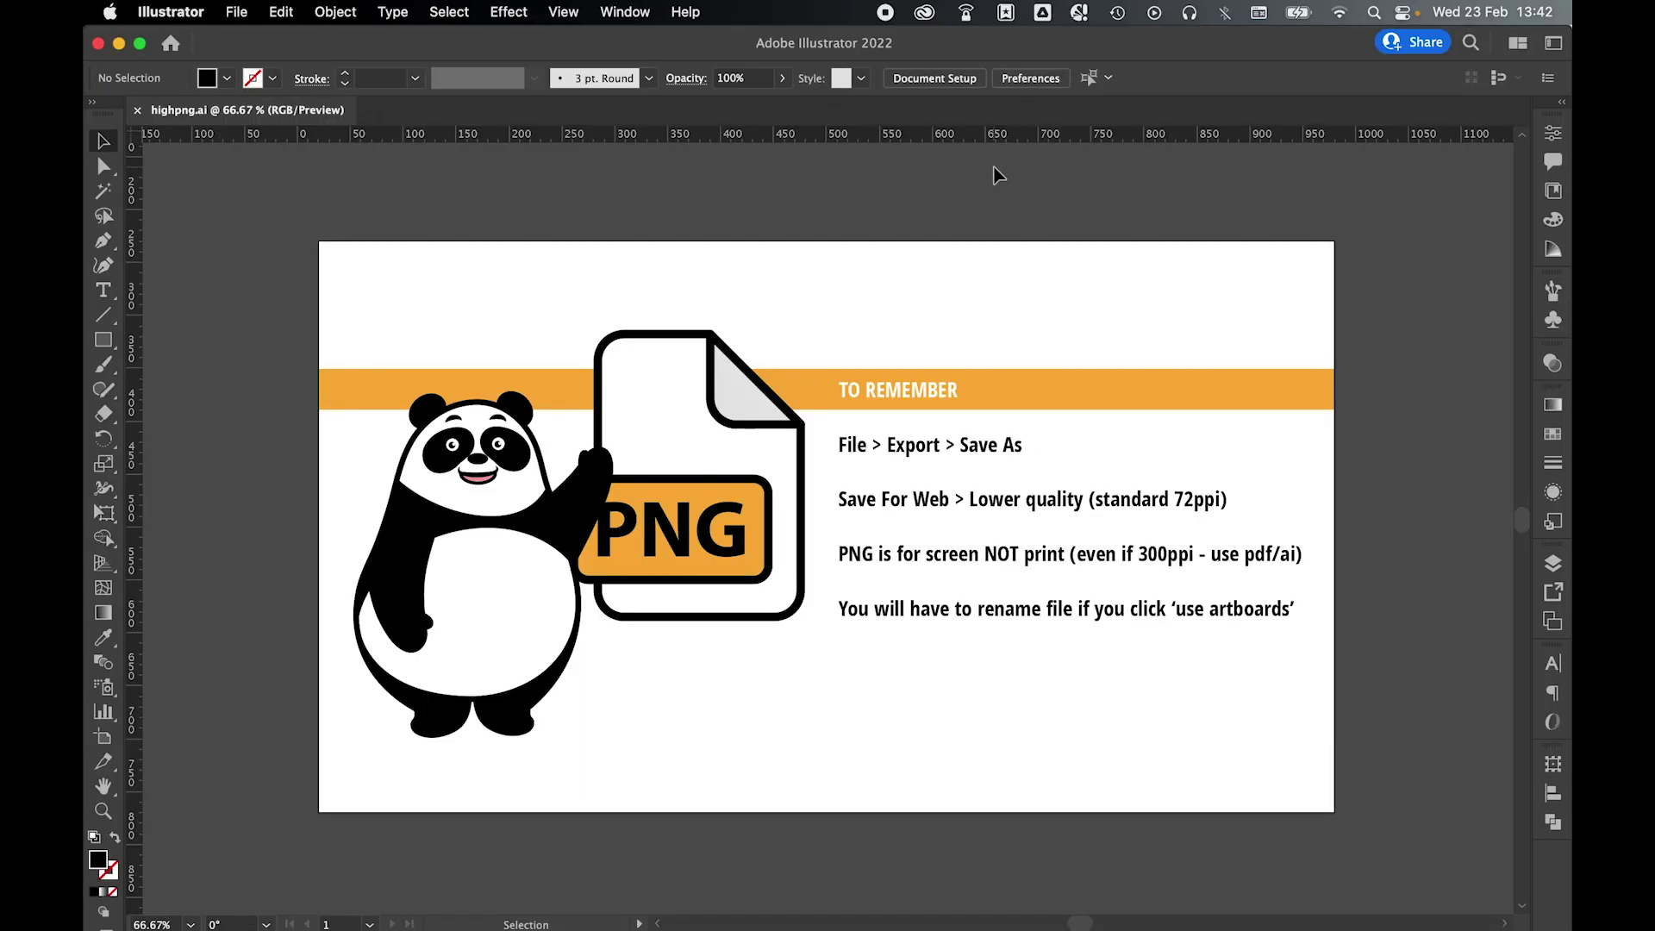
Open the Export As dialog to save the panda artboard as highpng.png
{"action": "left_click", "coordinate": [237, 12]}
{"action": "mouse_move", "coordinate": [246, 430]}
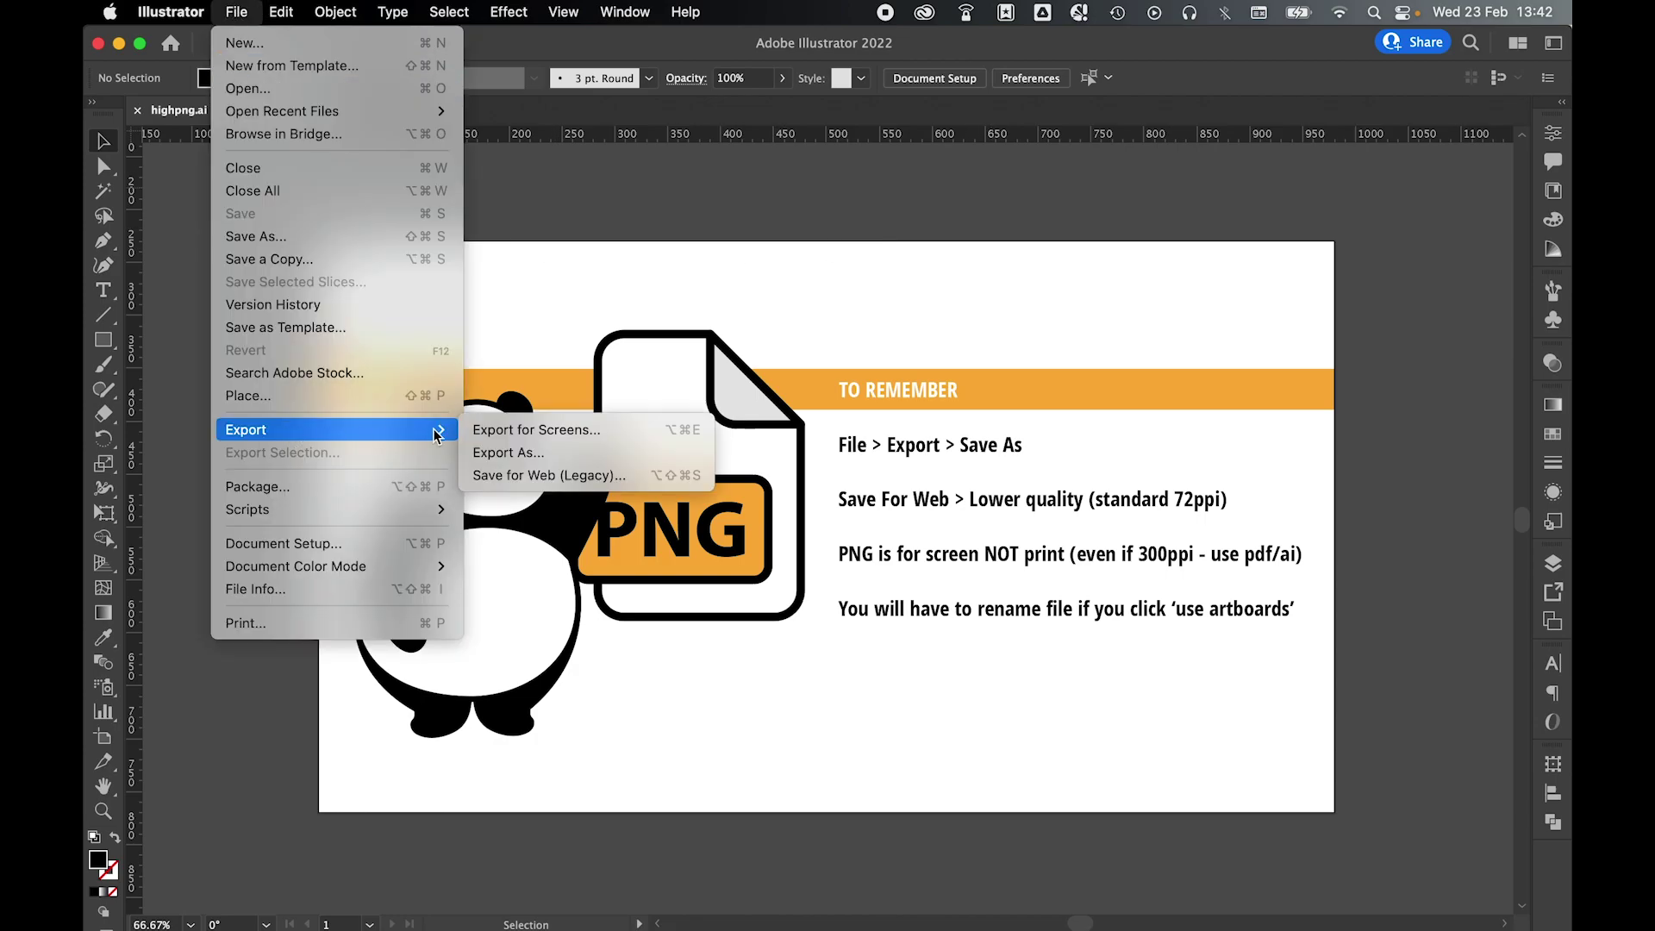
{"action": "left_click", "coordinate": [493, 456]}
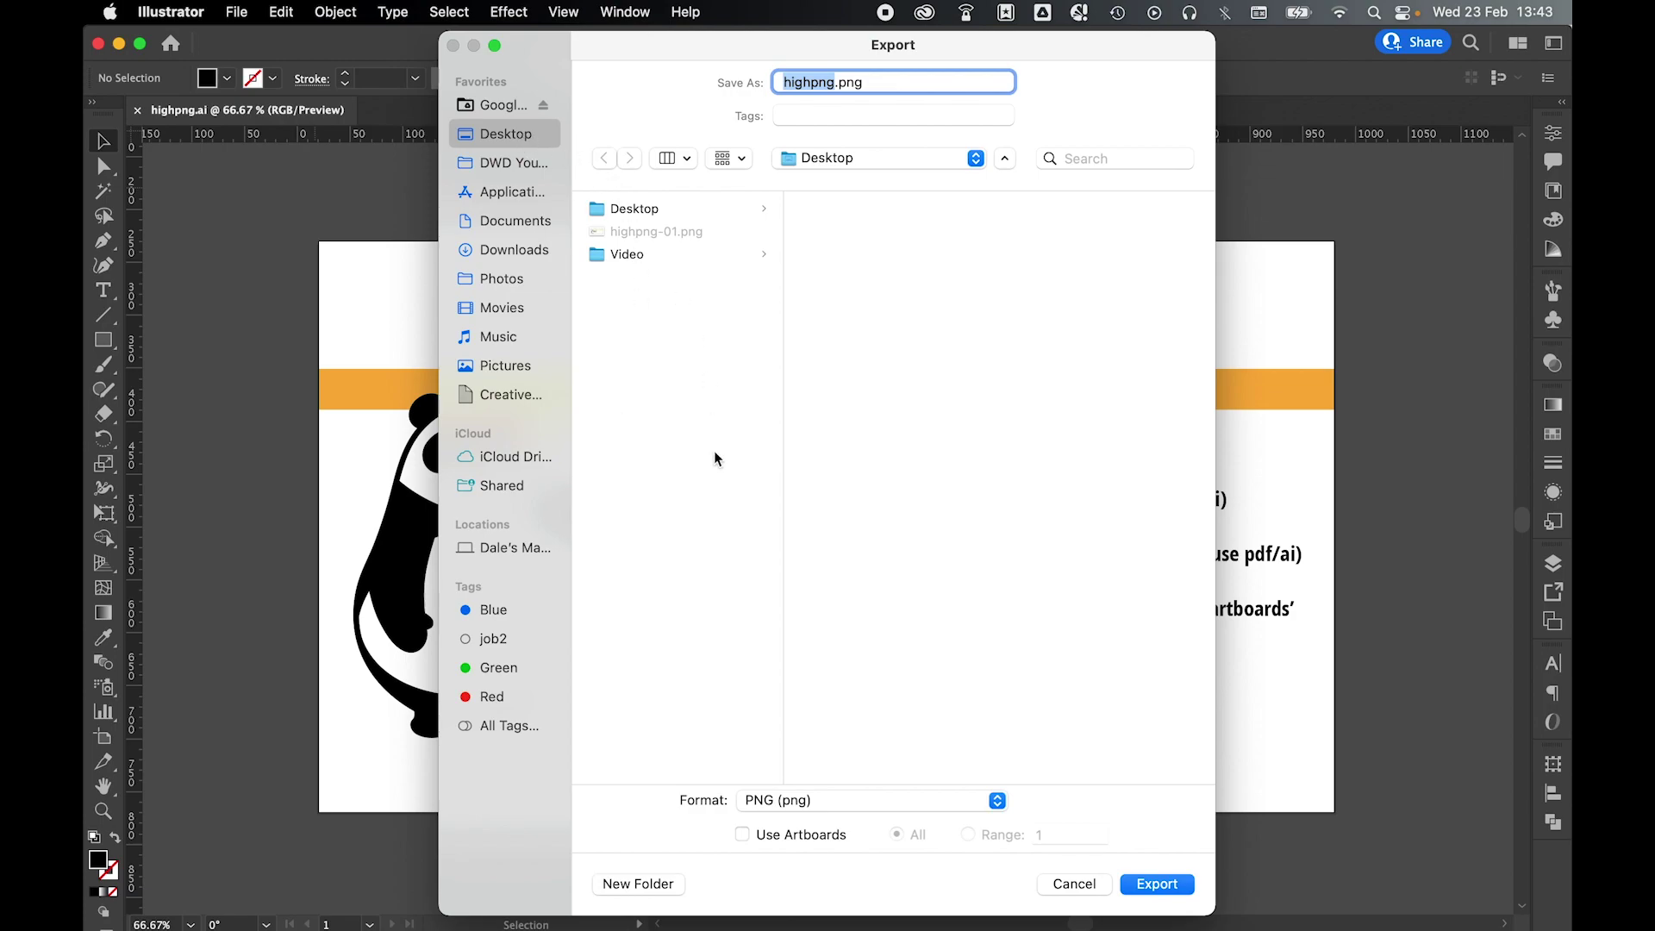
Export as PNG with Use Artboards ticked and All artboards selected
{"action": "left_click", "coordinate": [814, 801]}
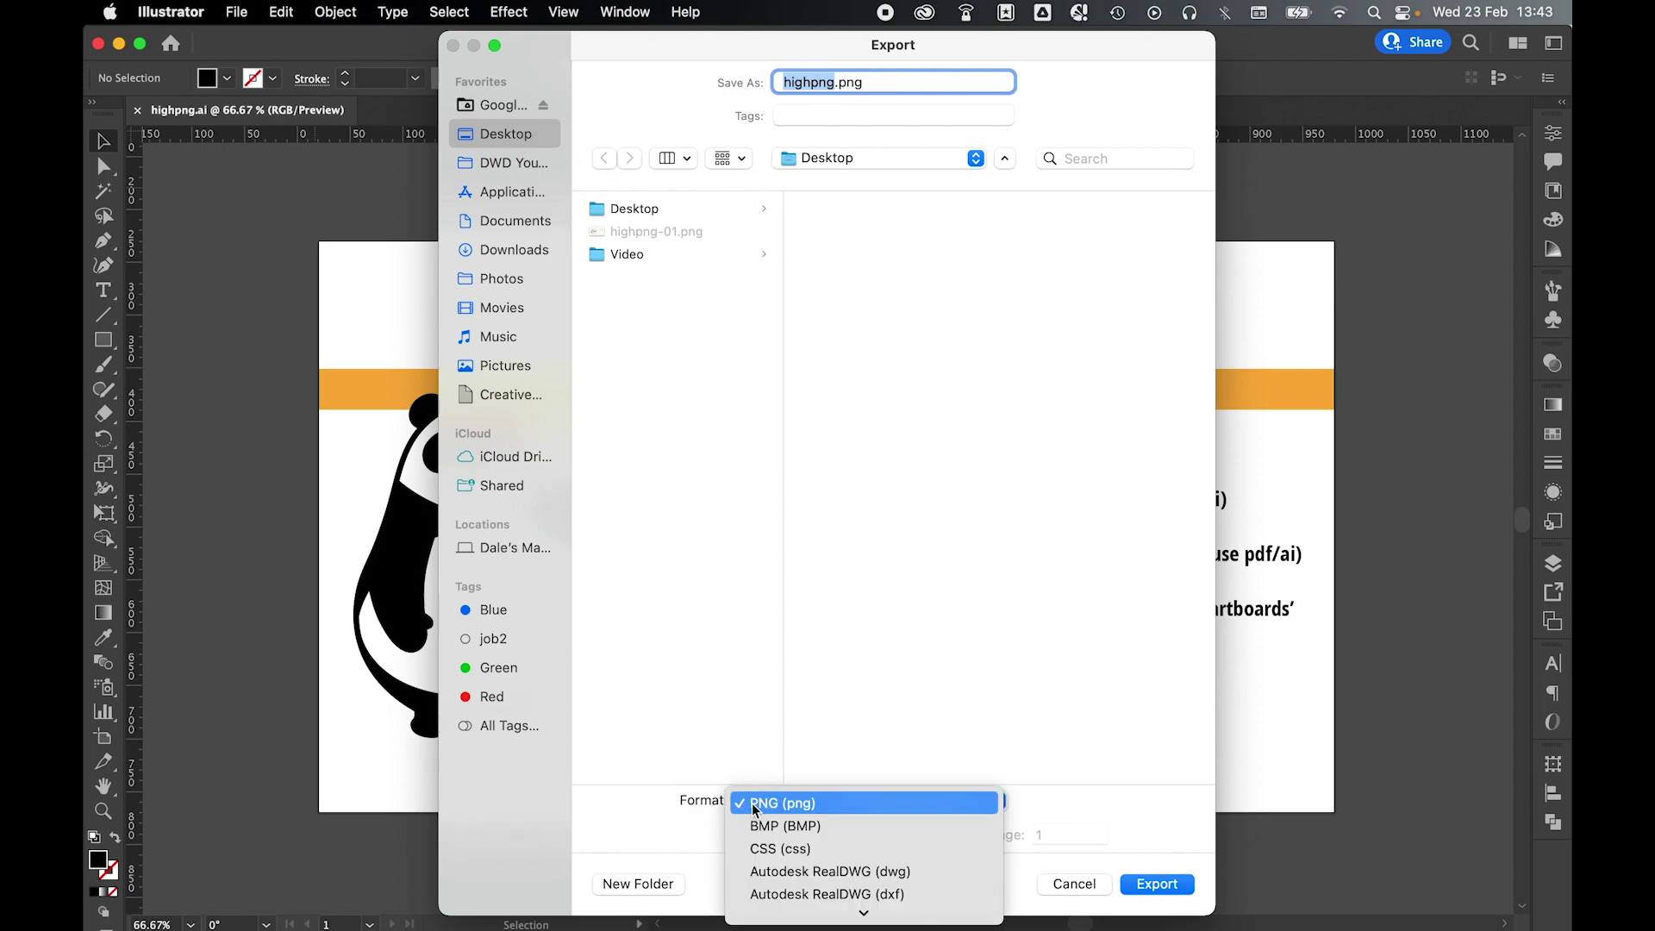
{"action": "left_click", "coordinate": [782, 800]}
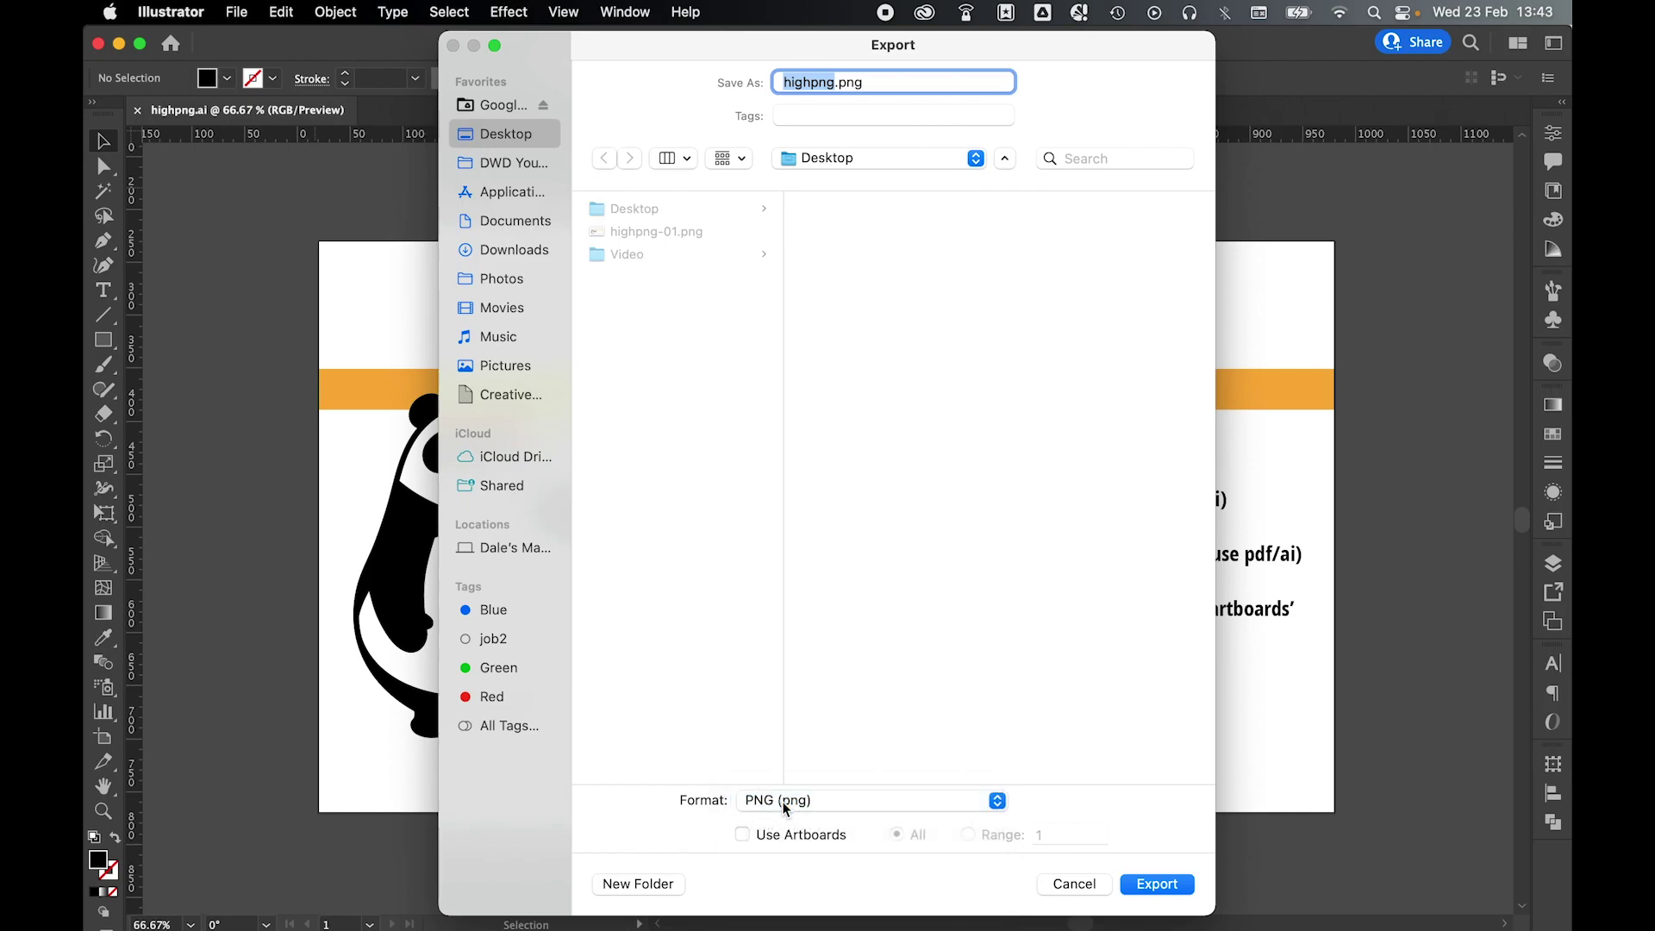
{"action": "left_click", "coordinate": [742, 835]}
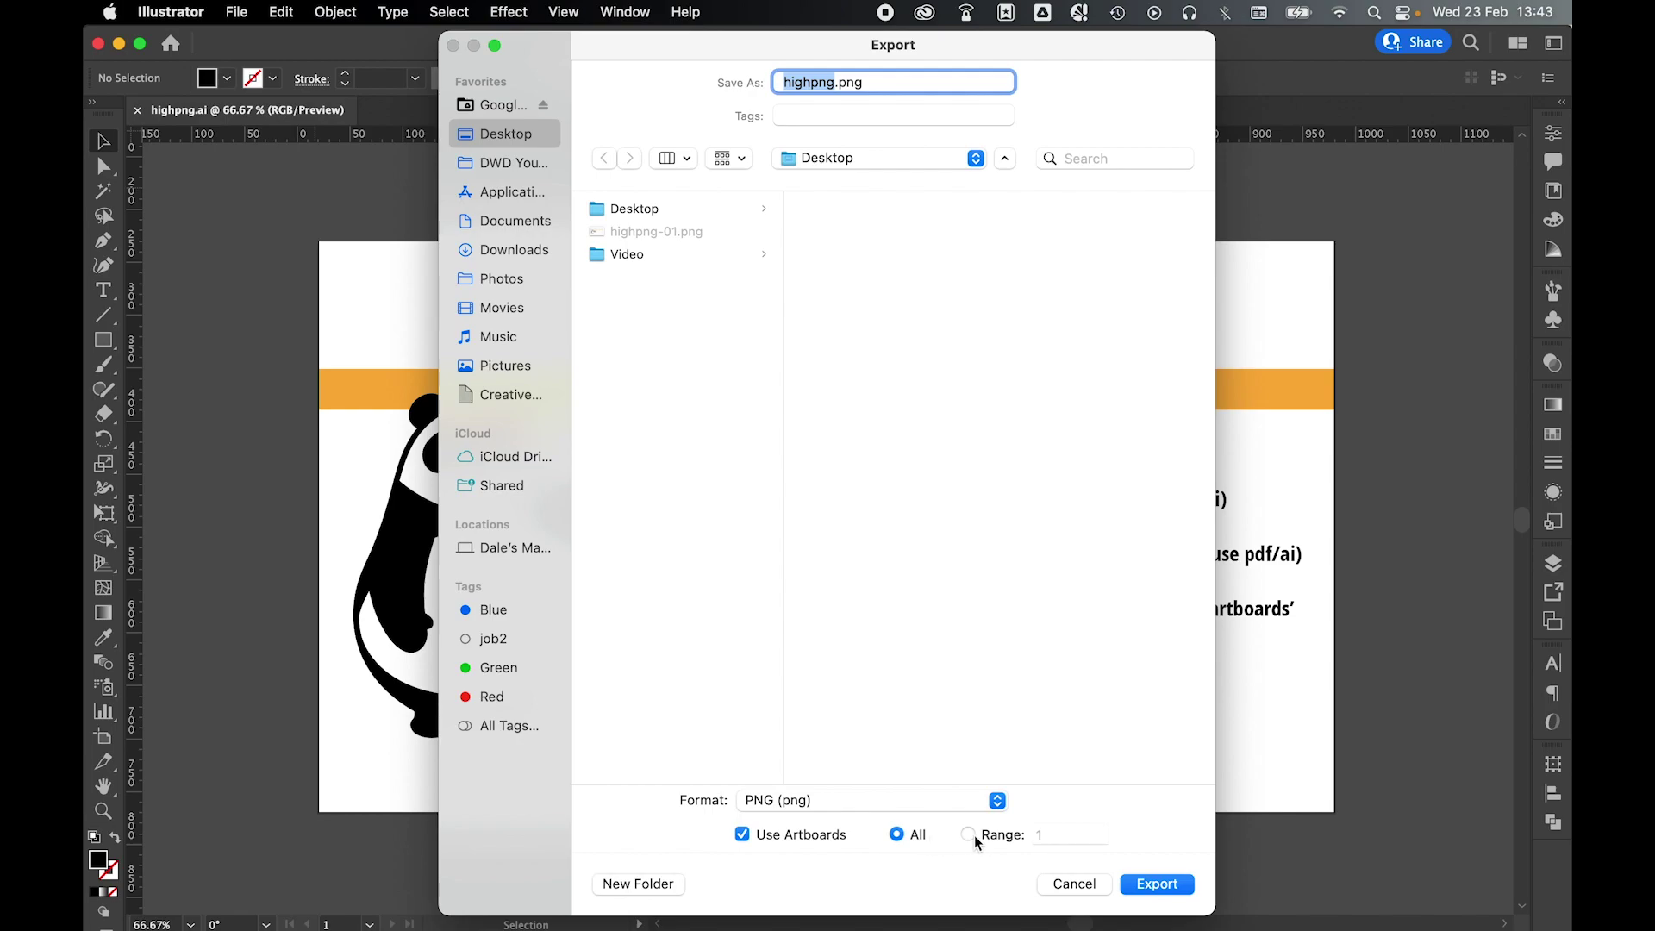
{"action": "left_click", "coordinate": [970, 835]}
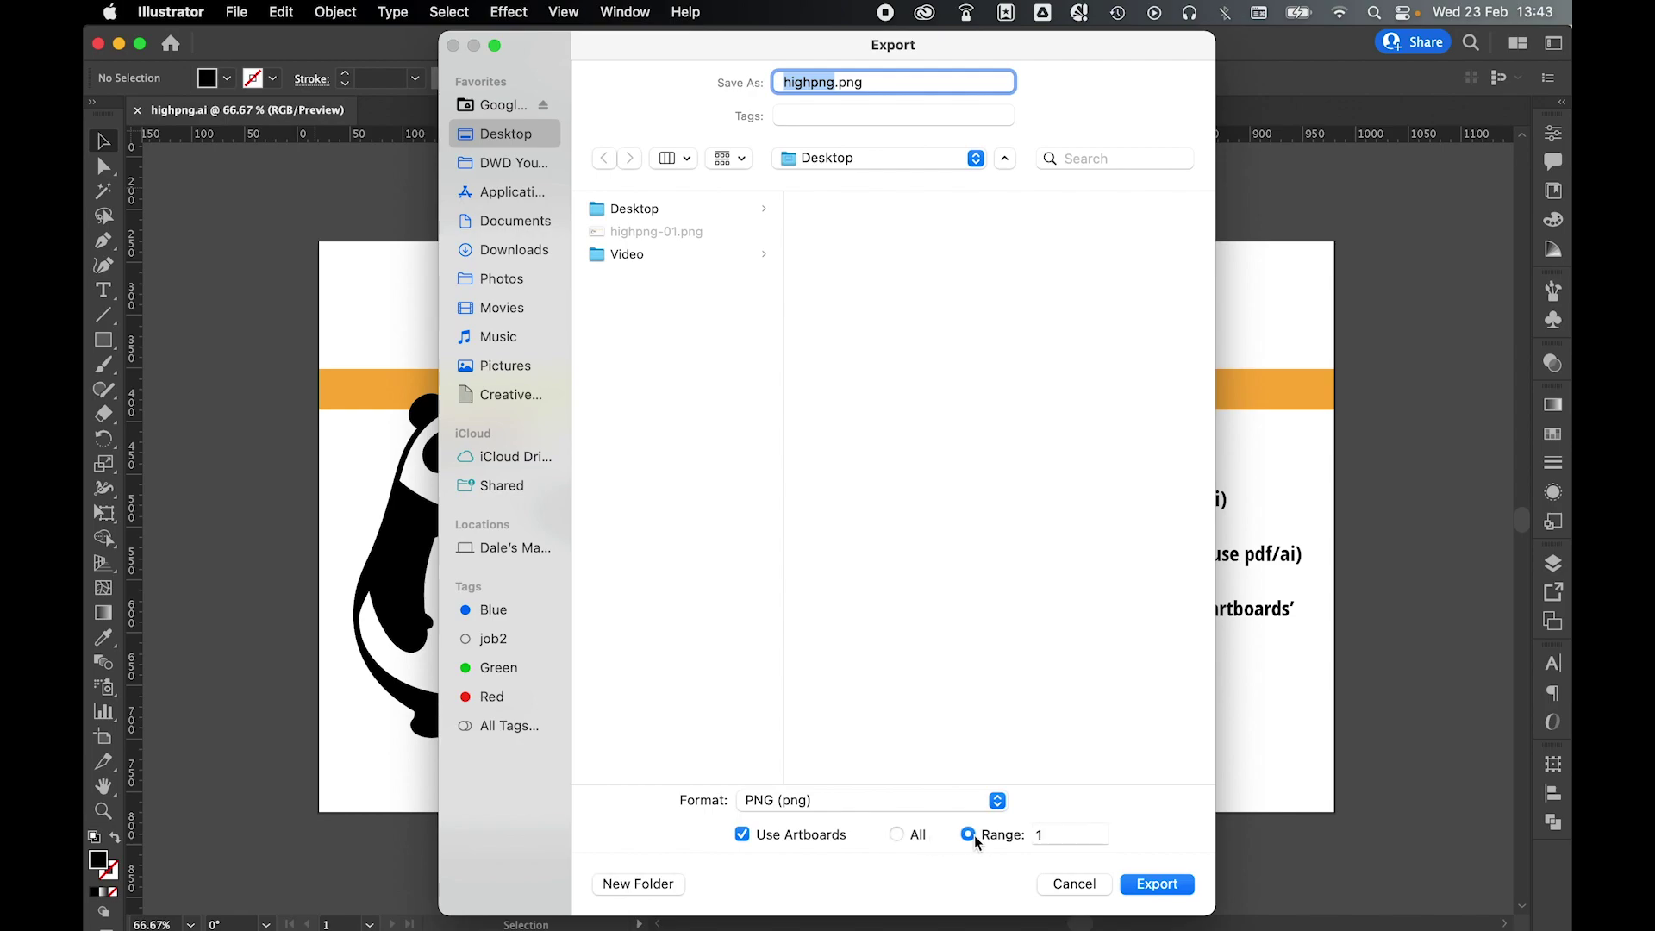
{"action": "left_click", "coordinate": [895, 835]}
{"action": "left_click", "coordinate": [1148, 888]}
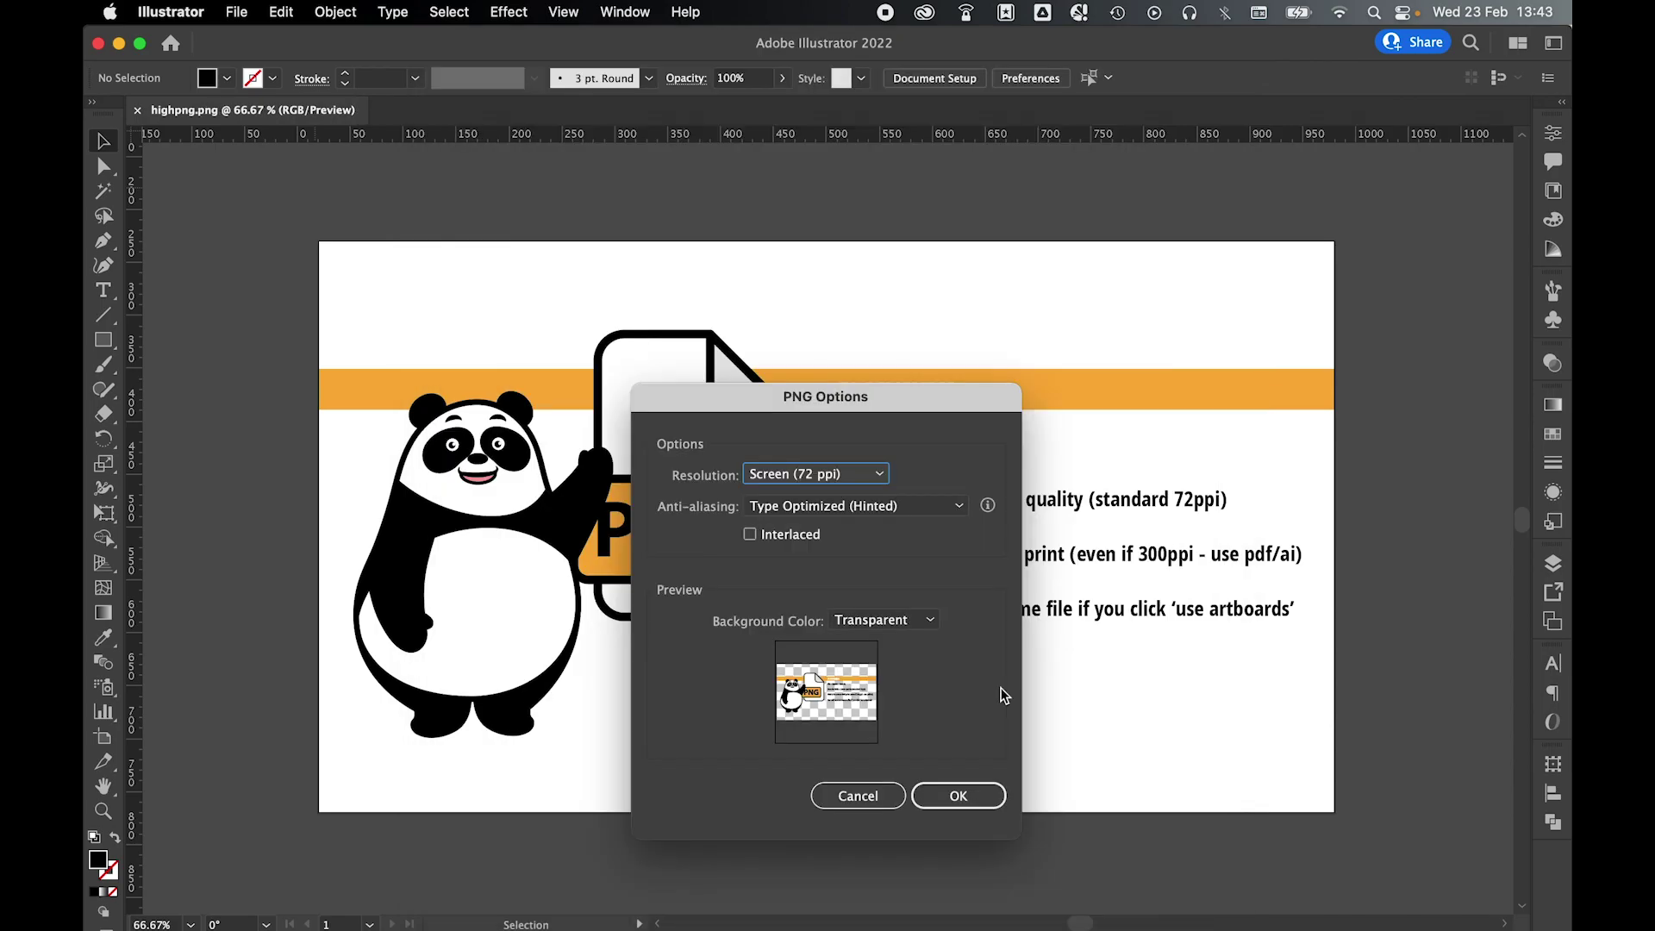
Export the PNG at High (300 ppi) with Transparent background and Type Optimized anti-aliasing
{"action": "left_click", "coordinate": [870, 475]}
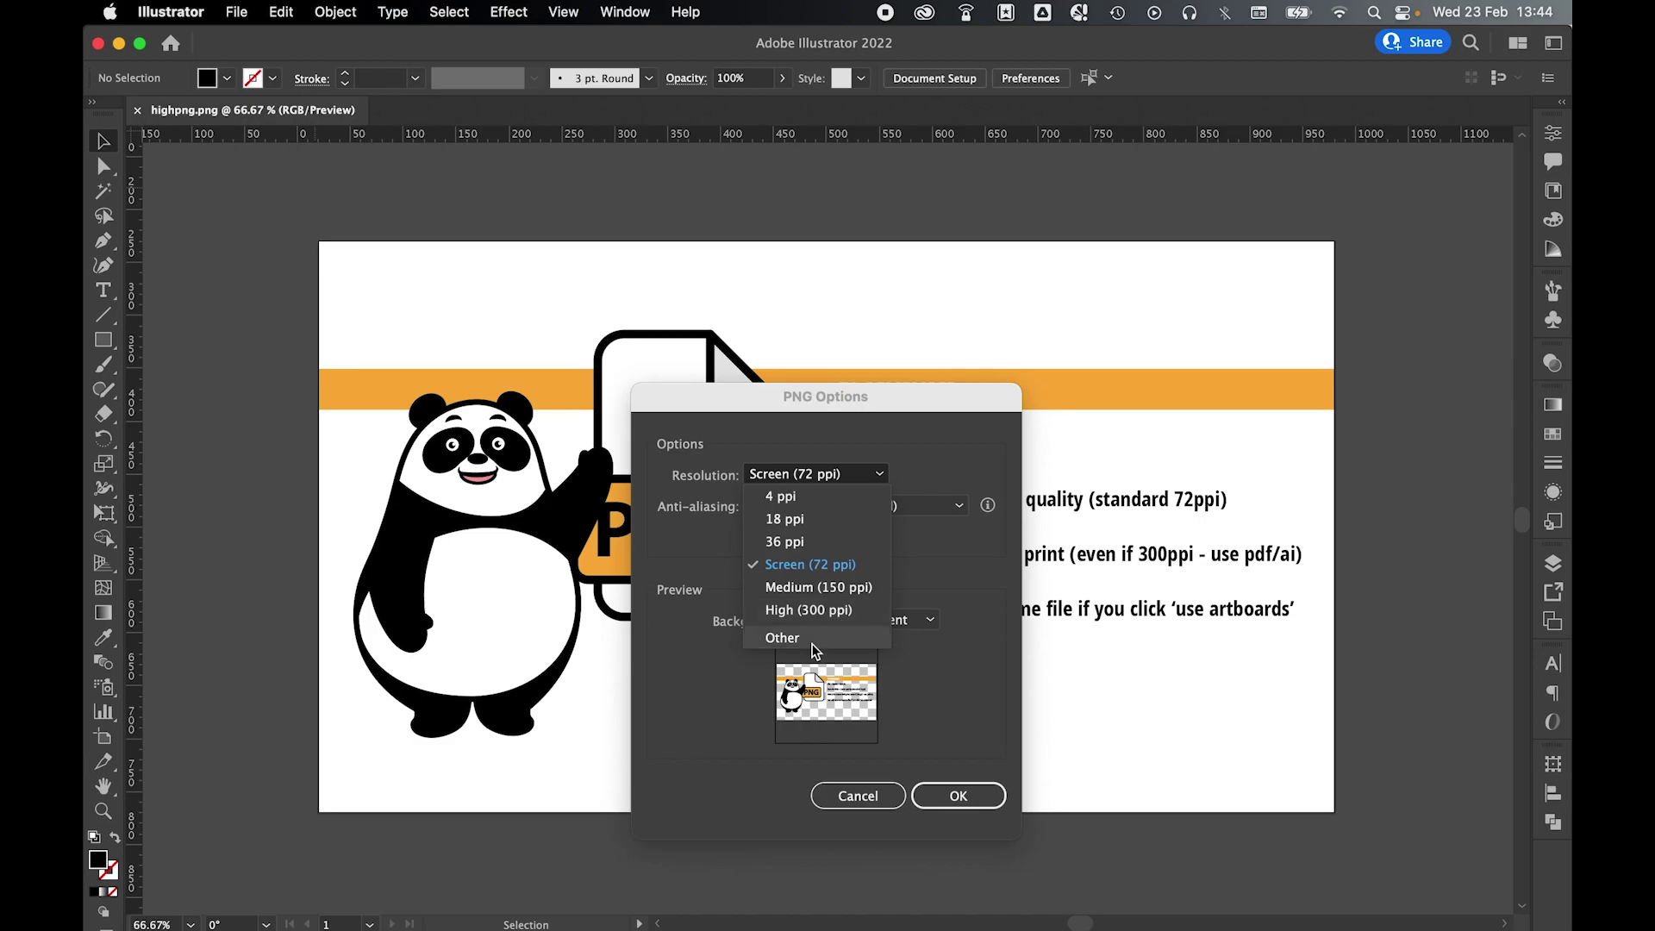
{"action": "left_click", "coordinate": [813, 637]}
{"action": "left_click", "coordinate": [937, 475]}
{"action": "type", "text": "96"}
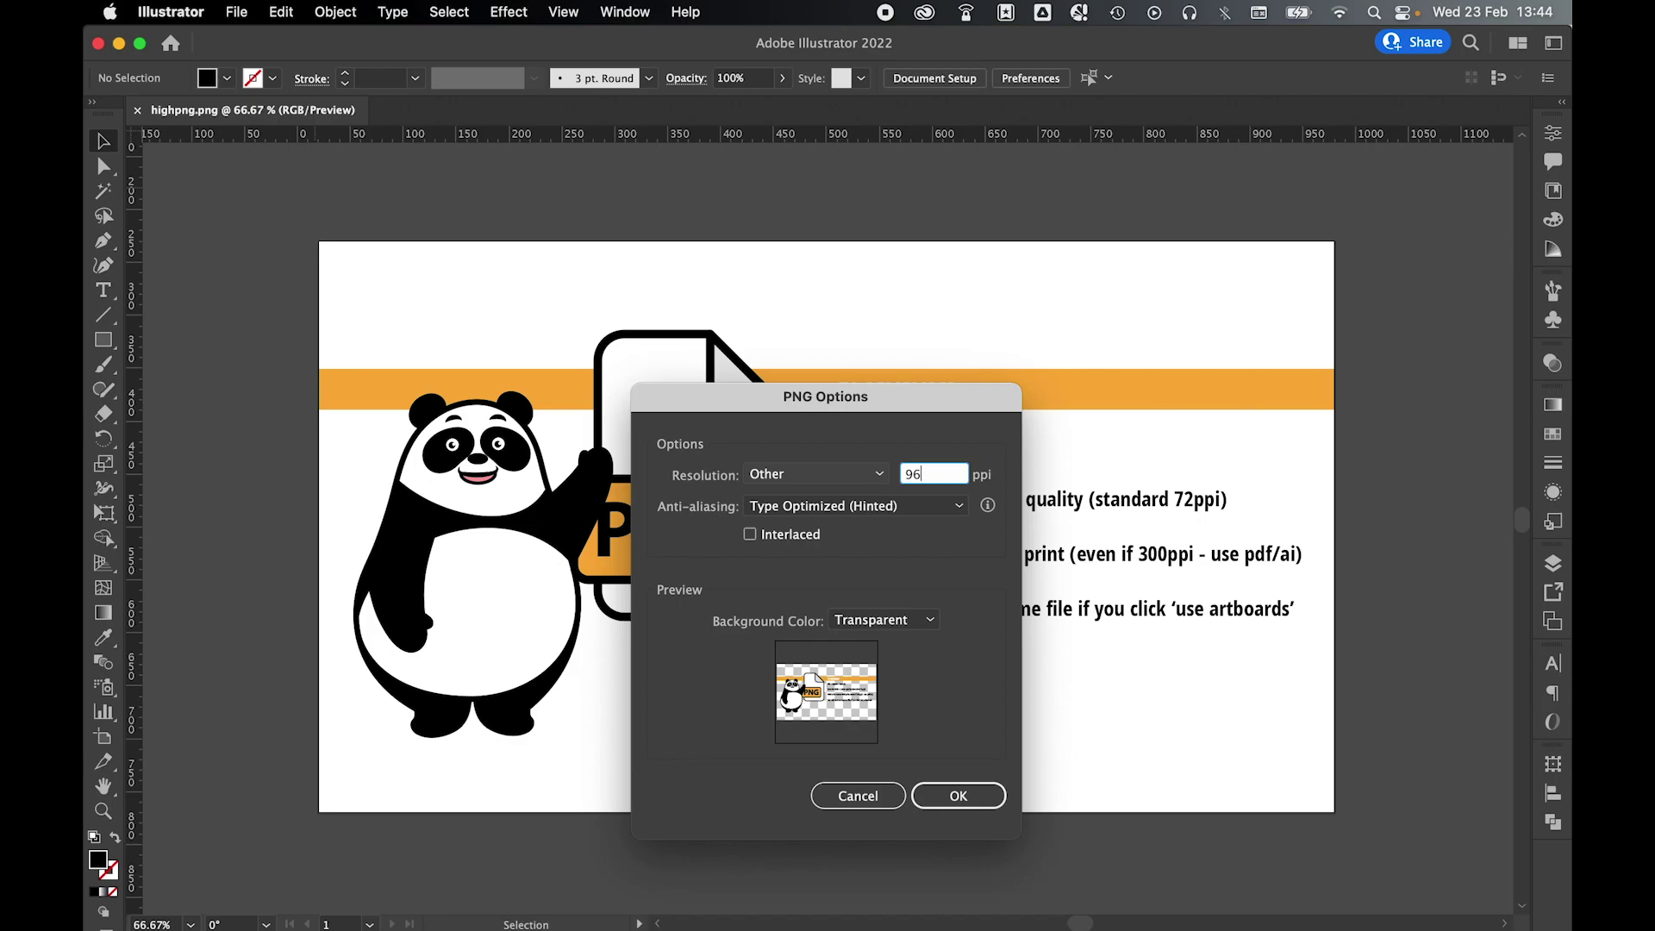
{"action": "left_click", "coordinate": [814, 474]}
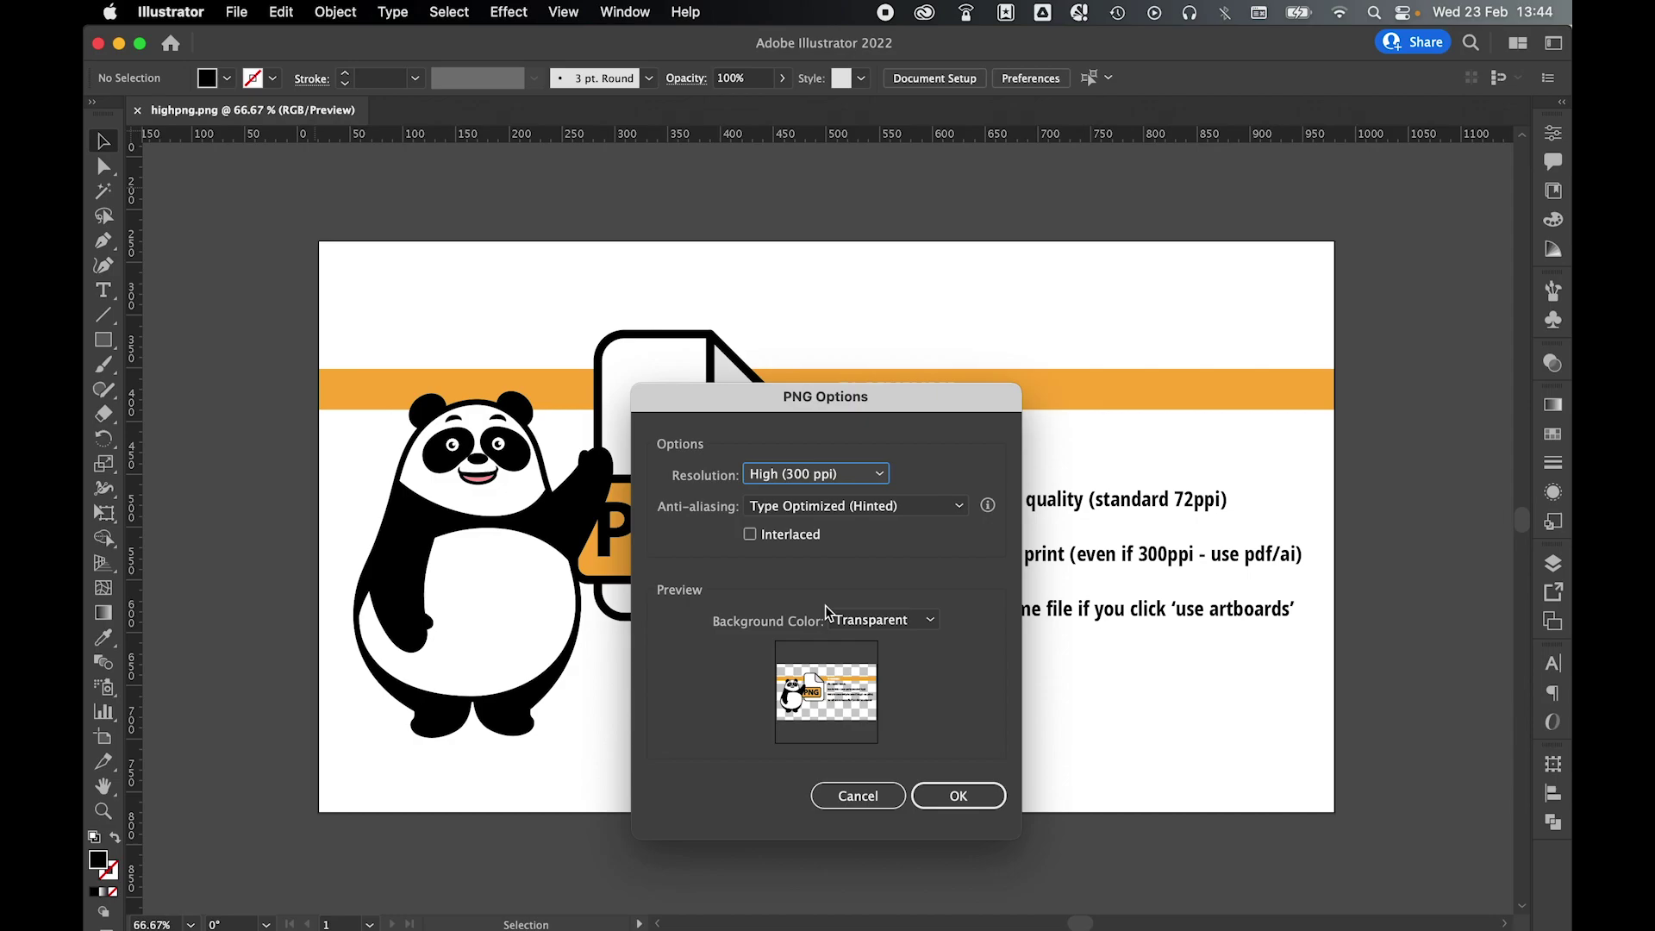
{"action": "left_click", "coordinate": [880, 621]}
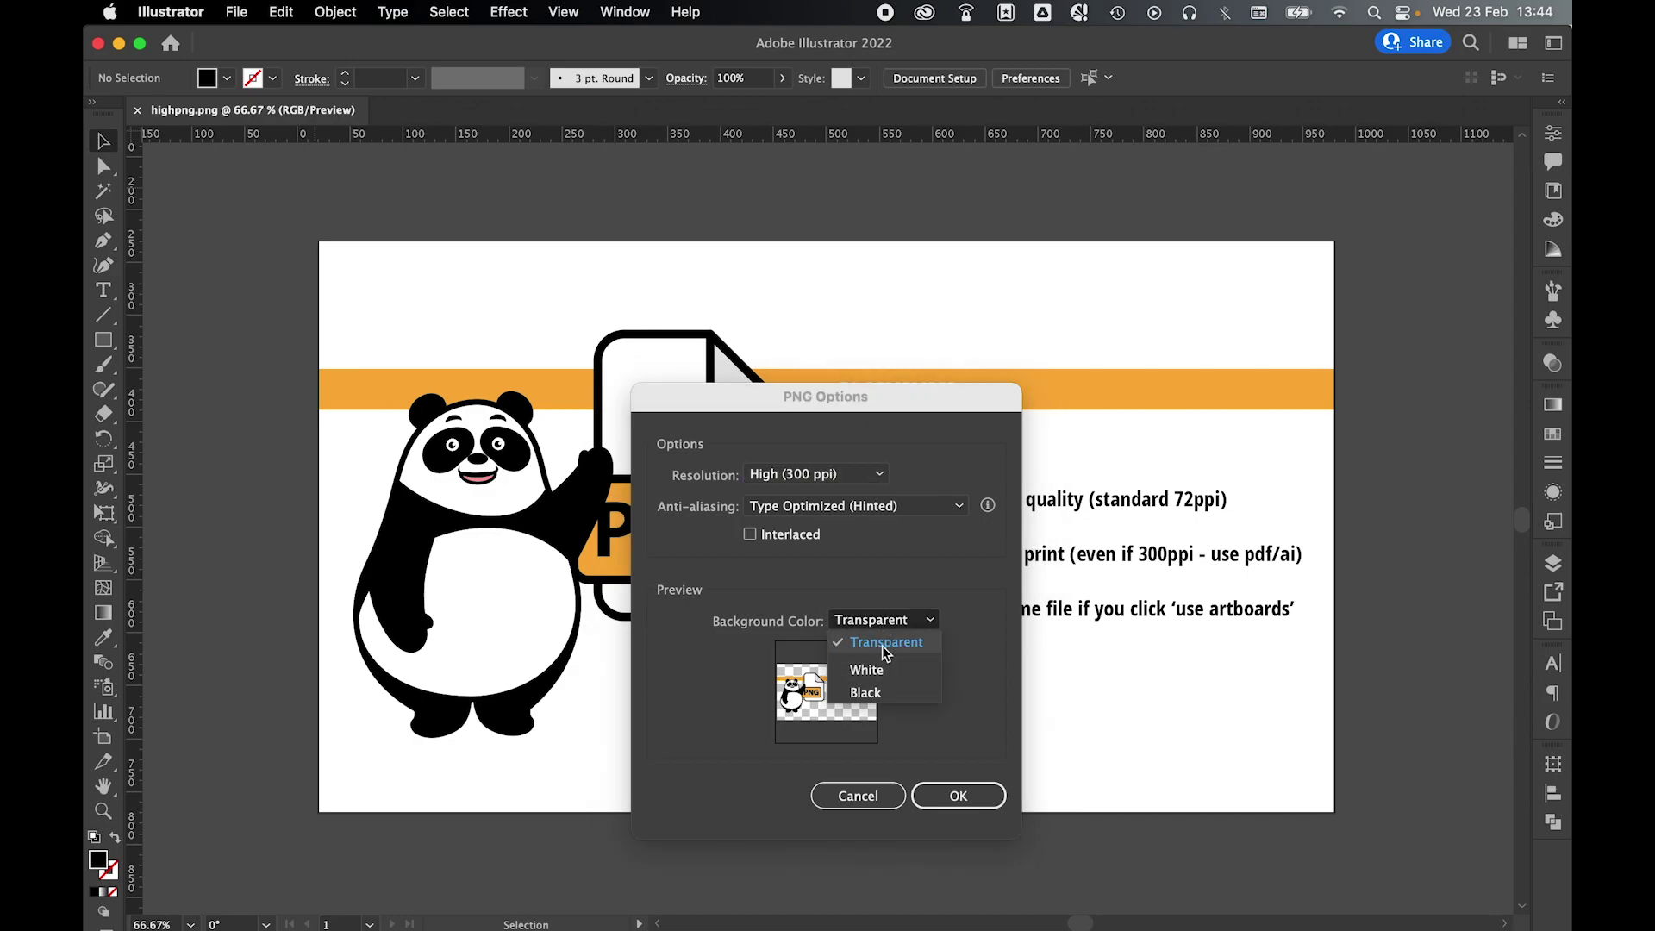
{"action": "left_click", "coordinate": [882, 646]}
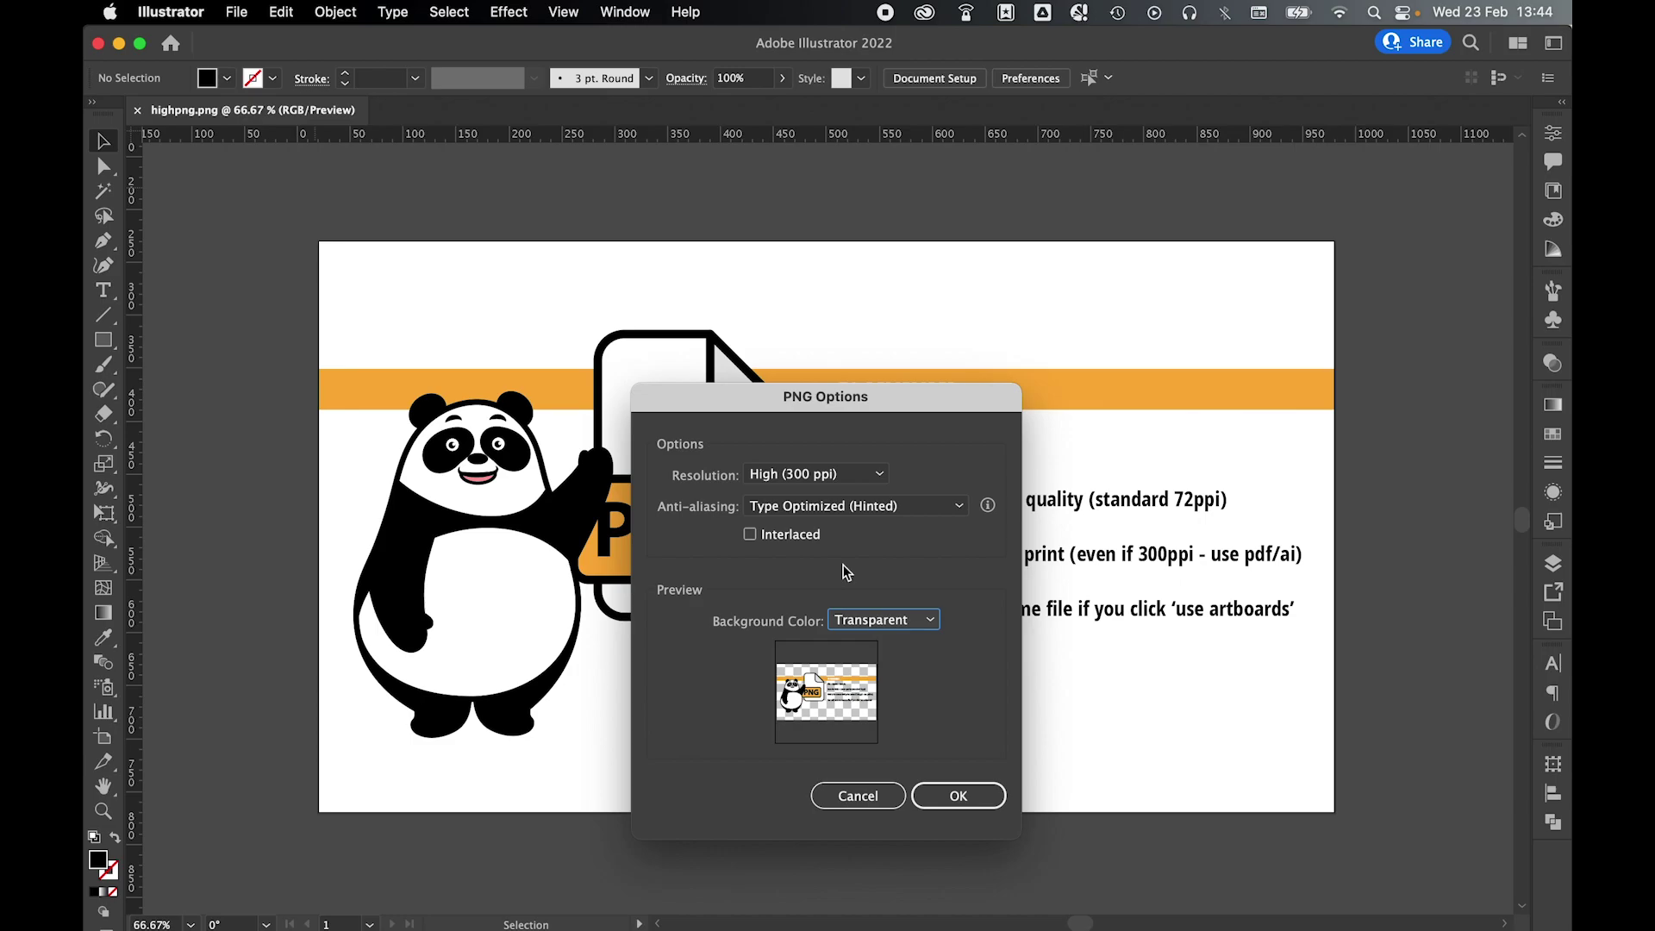
{"action": "left_click", "coordinate": [841, 509]}
{"action": "left_click", "coordinate": [827, 548]}
{"action": "left_click", "coordinate": [840, 505]}
{"action": "left_click", "coordinate": [847, 571]}
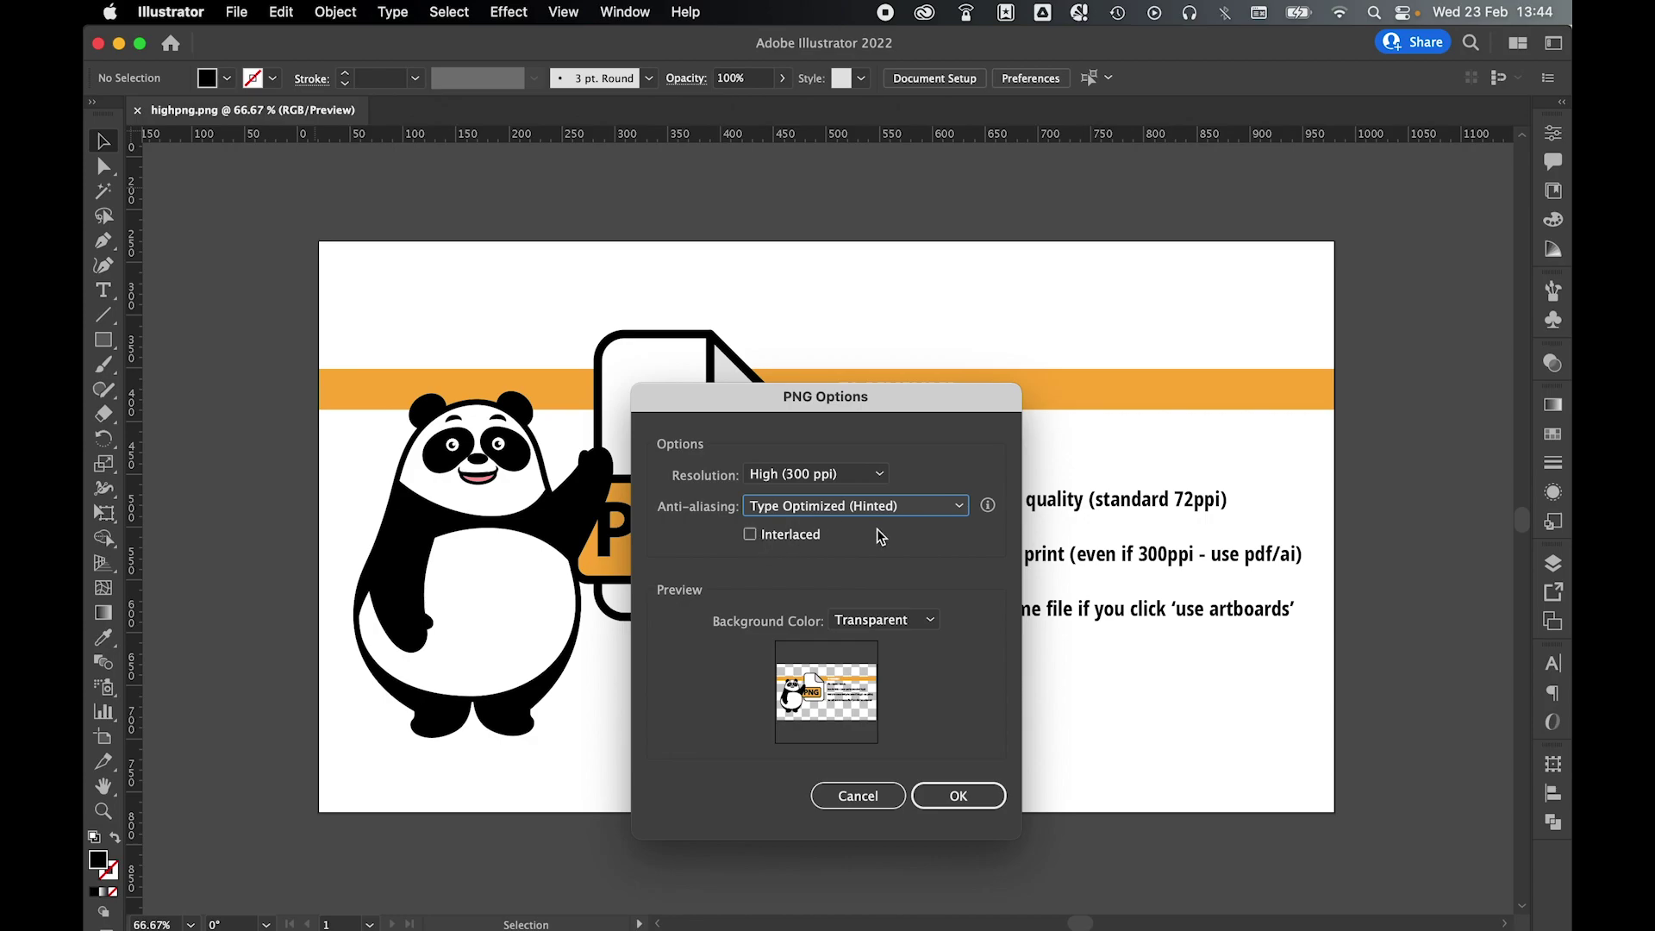
{"action": "left_click", "coordinate": [958, 797]}
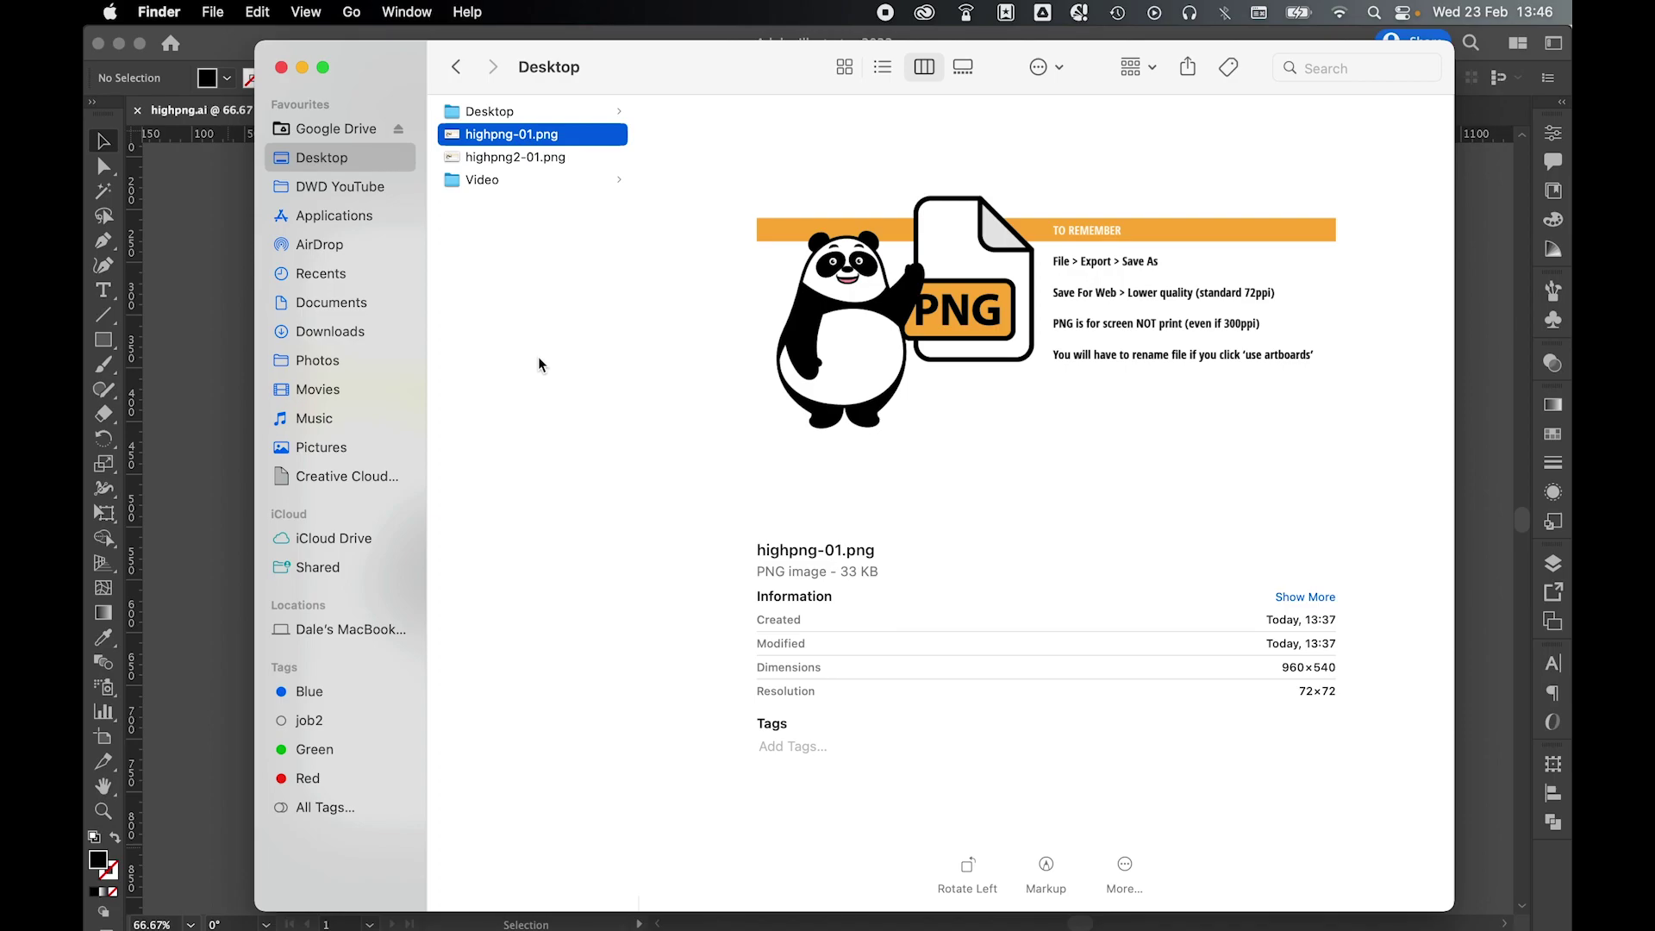
Quick Look highpng-01.png and highpng2-01.png to compare their sizes, then return to Illustrator
{"action": "key", "text": "space"}
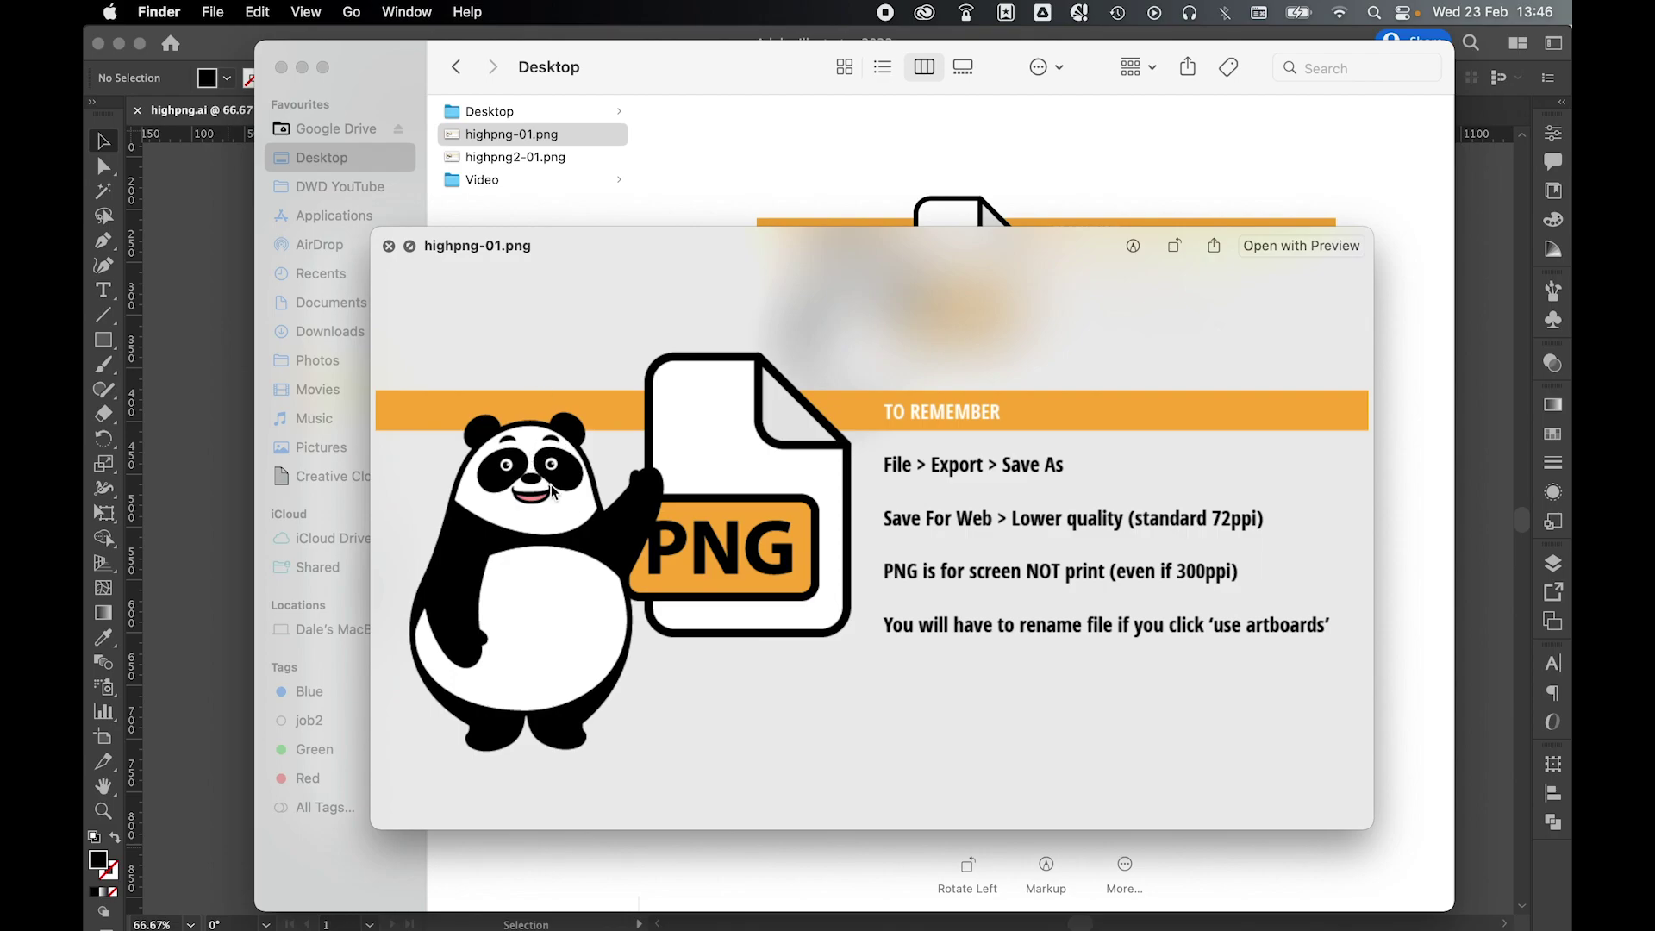
{"action": "key", "text": "space"}
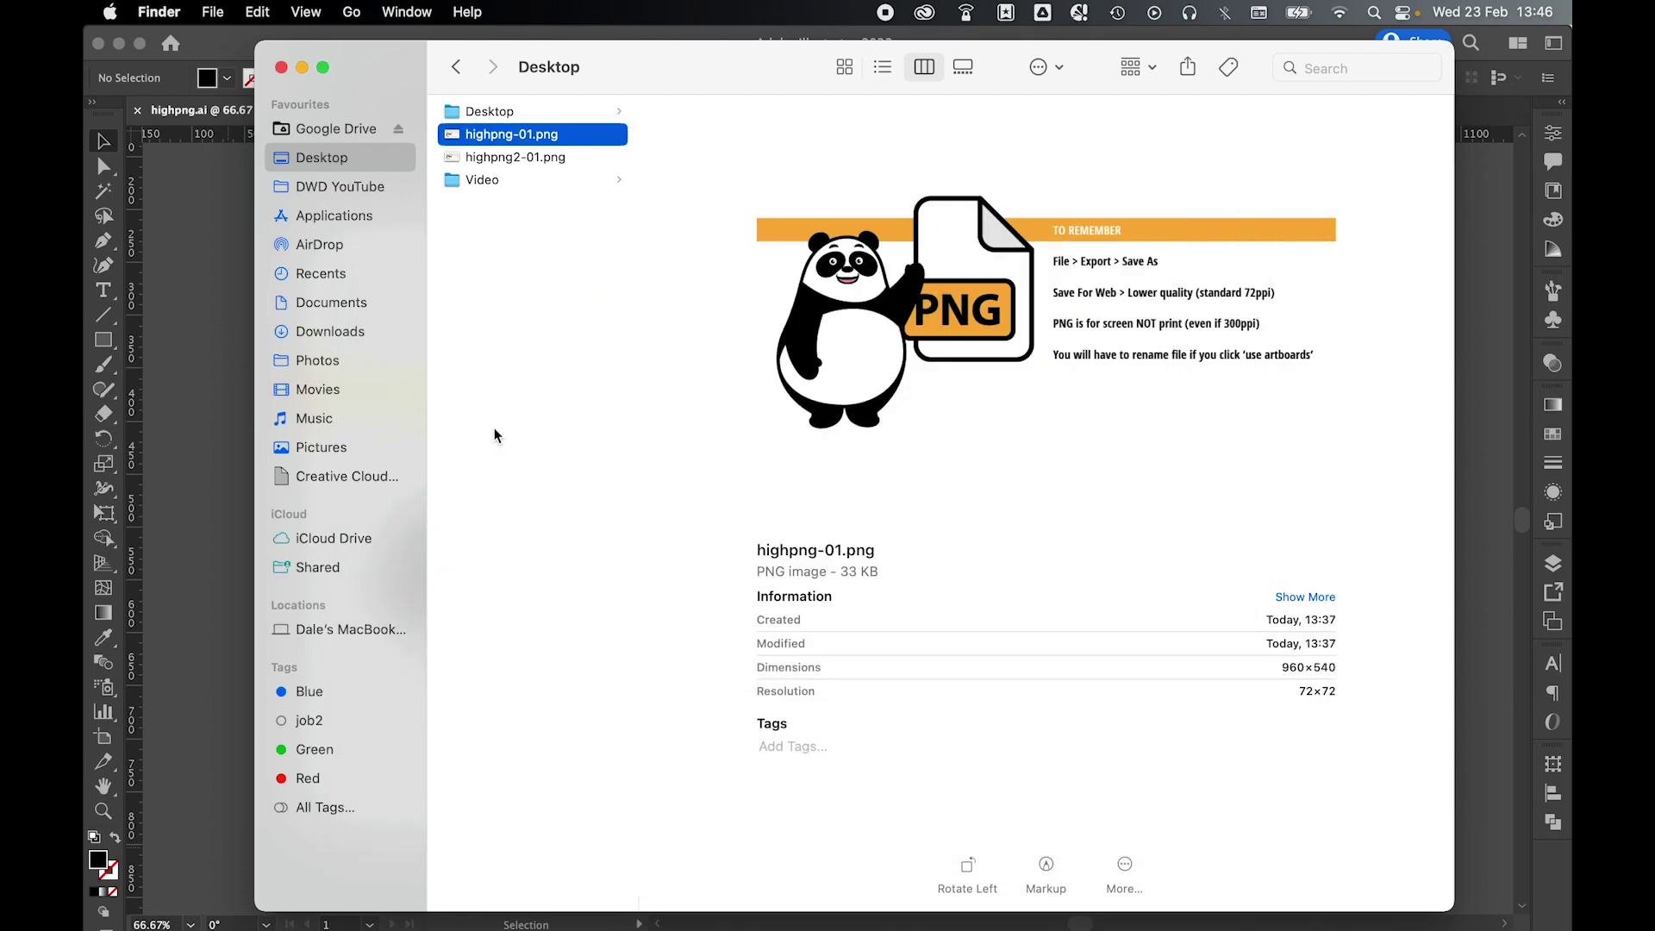
{"action": "key", "text": "Down"}
{"action": "key", "text": "space"}
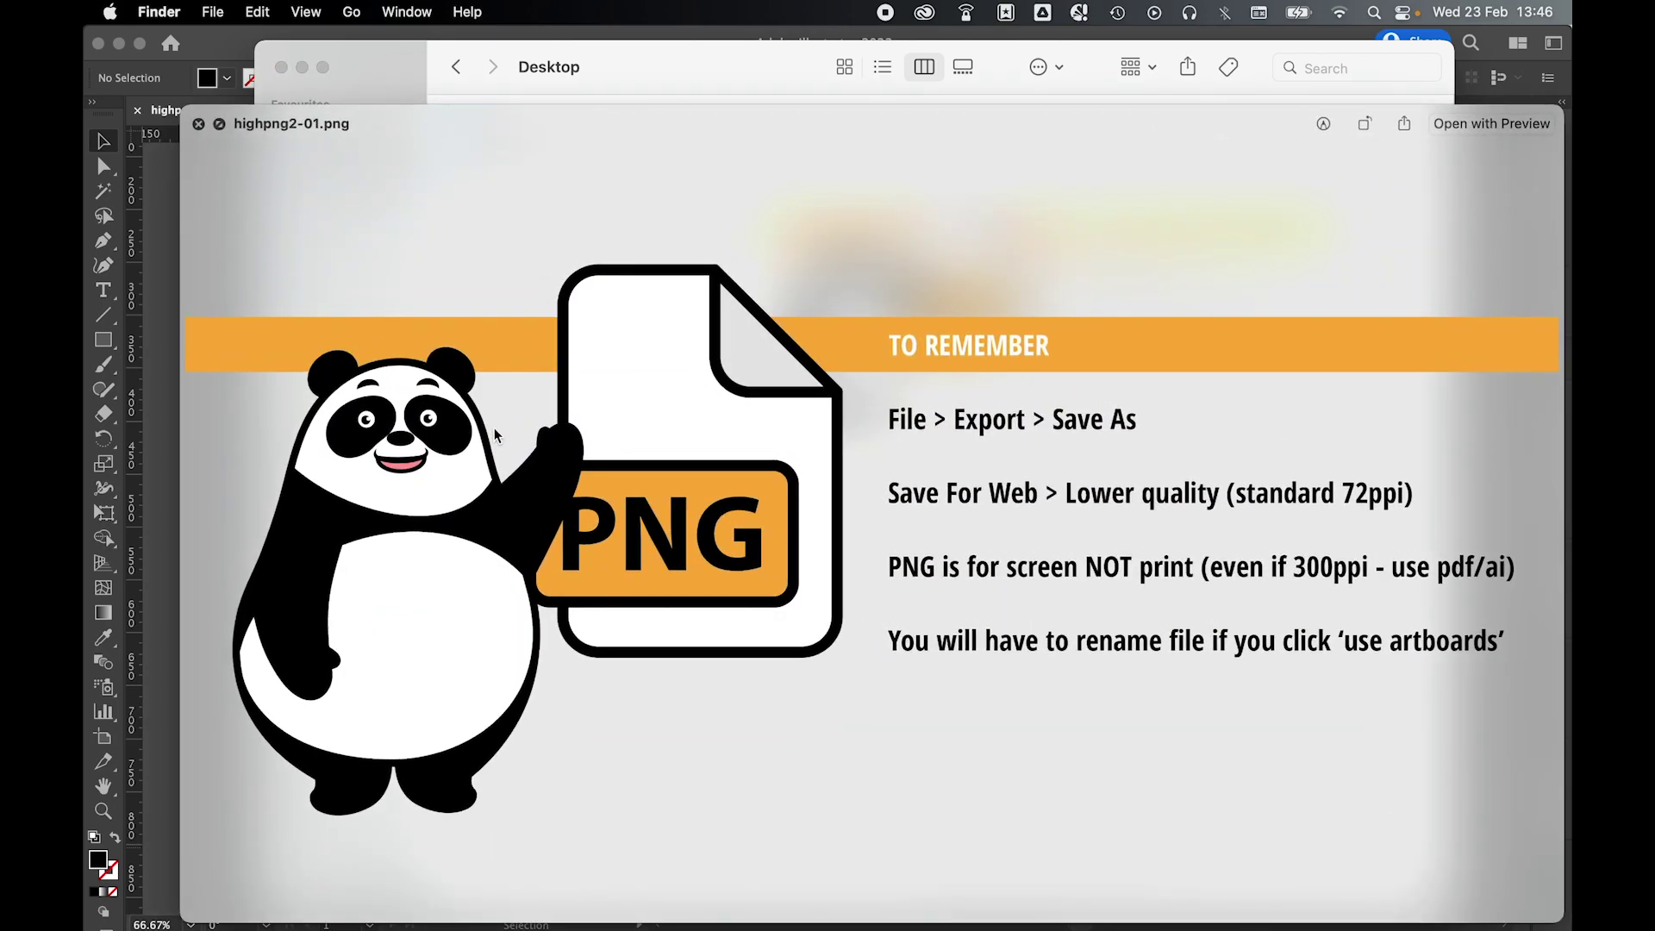
{"action": "key", "text": "space"}
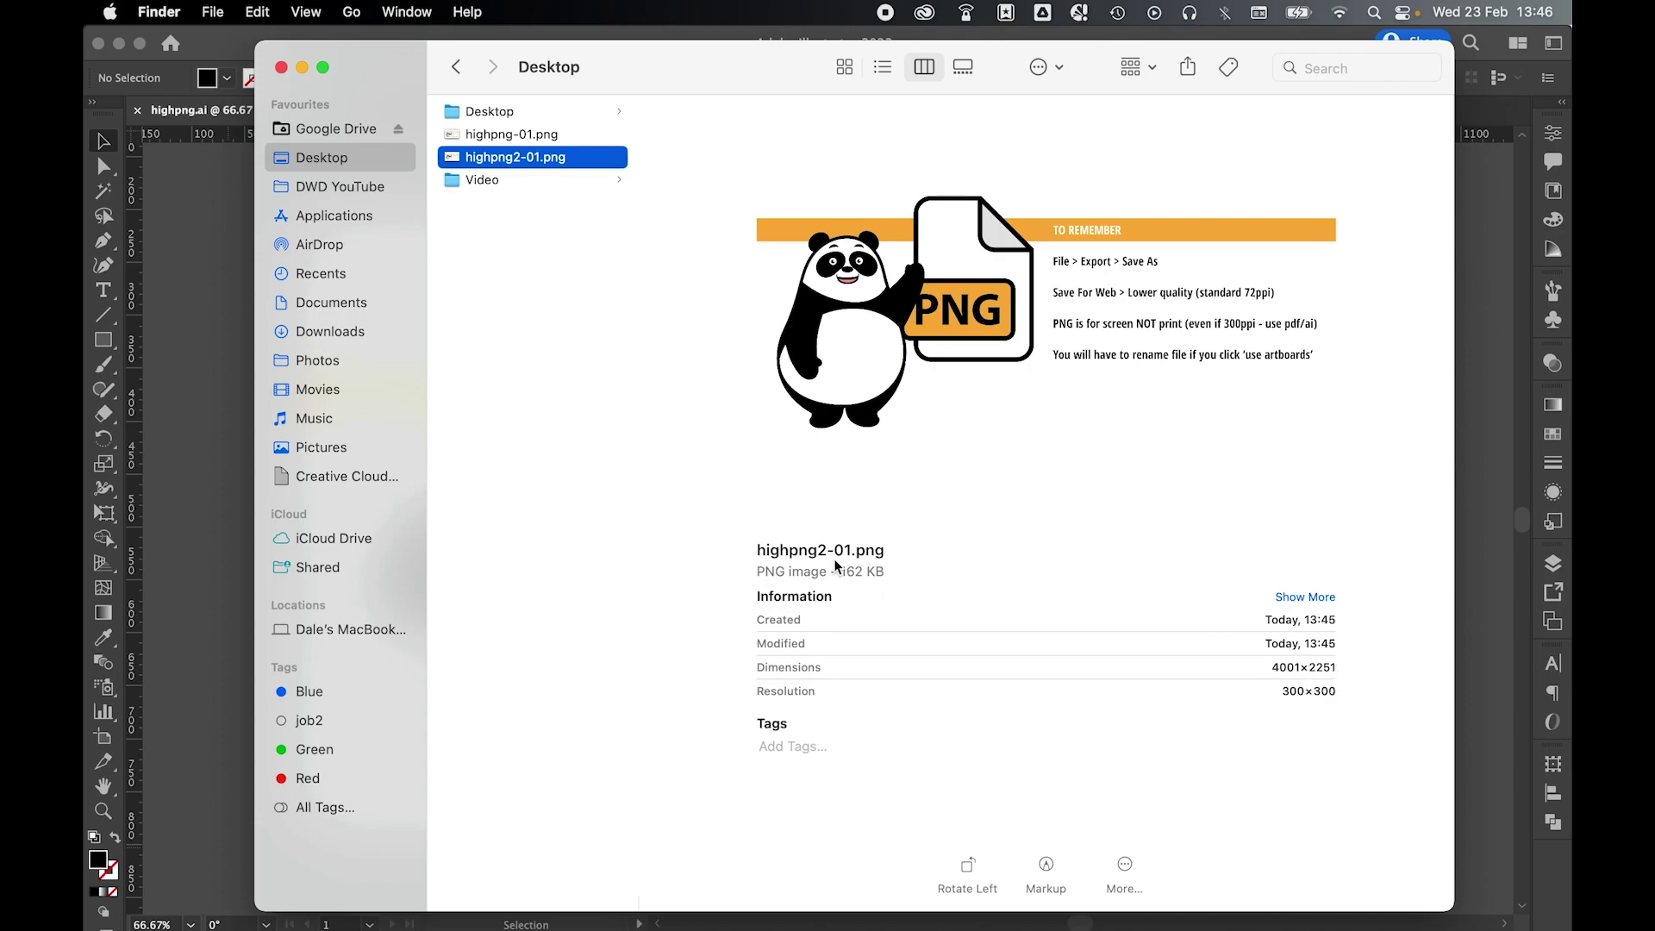
{"action": "key", "text": "Up"}
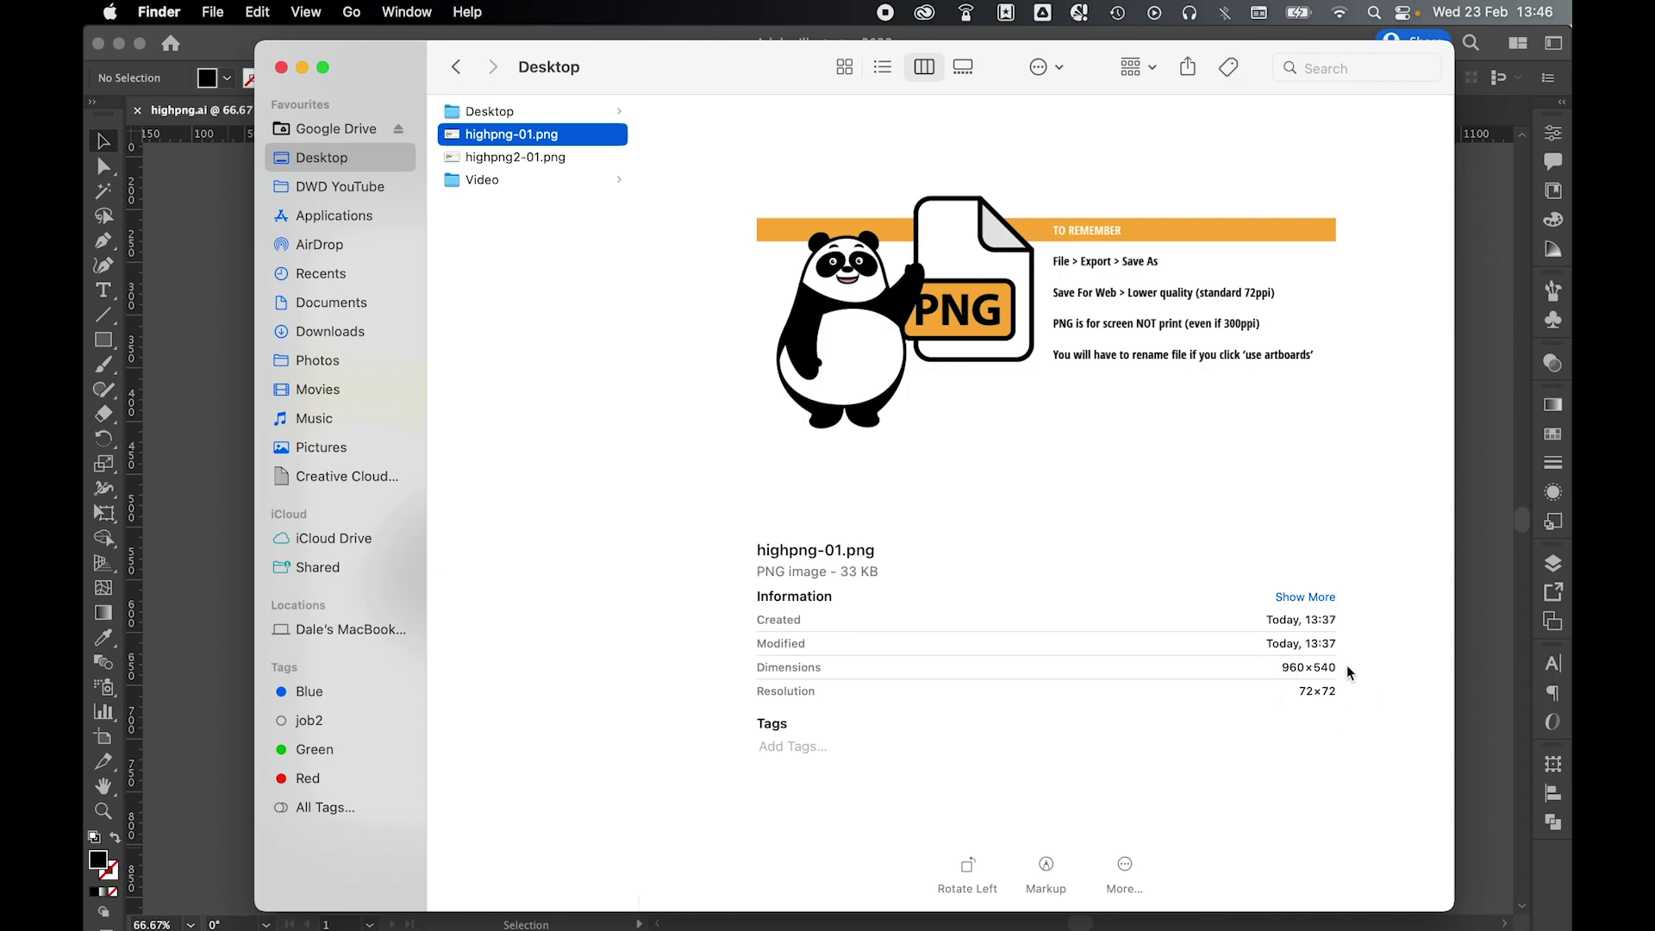
{"action": "key", "text": "super+Tab"}
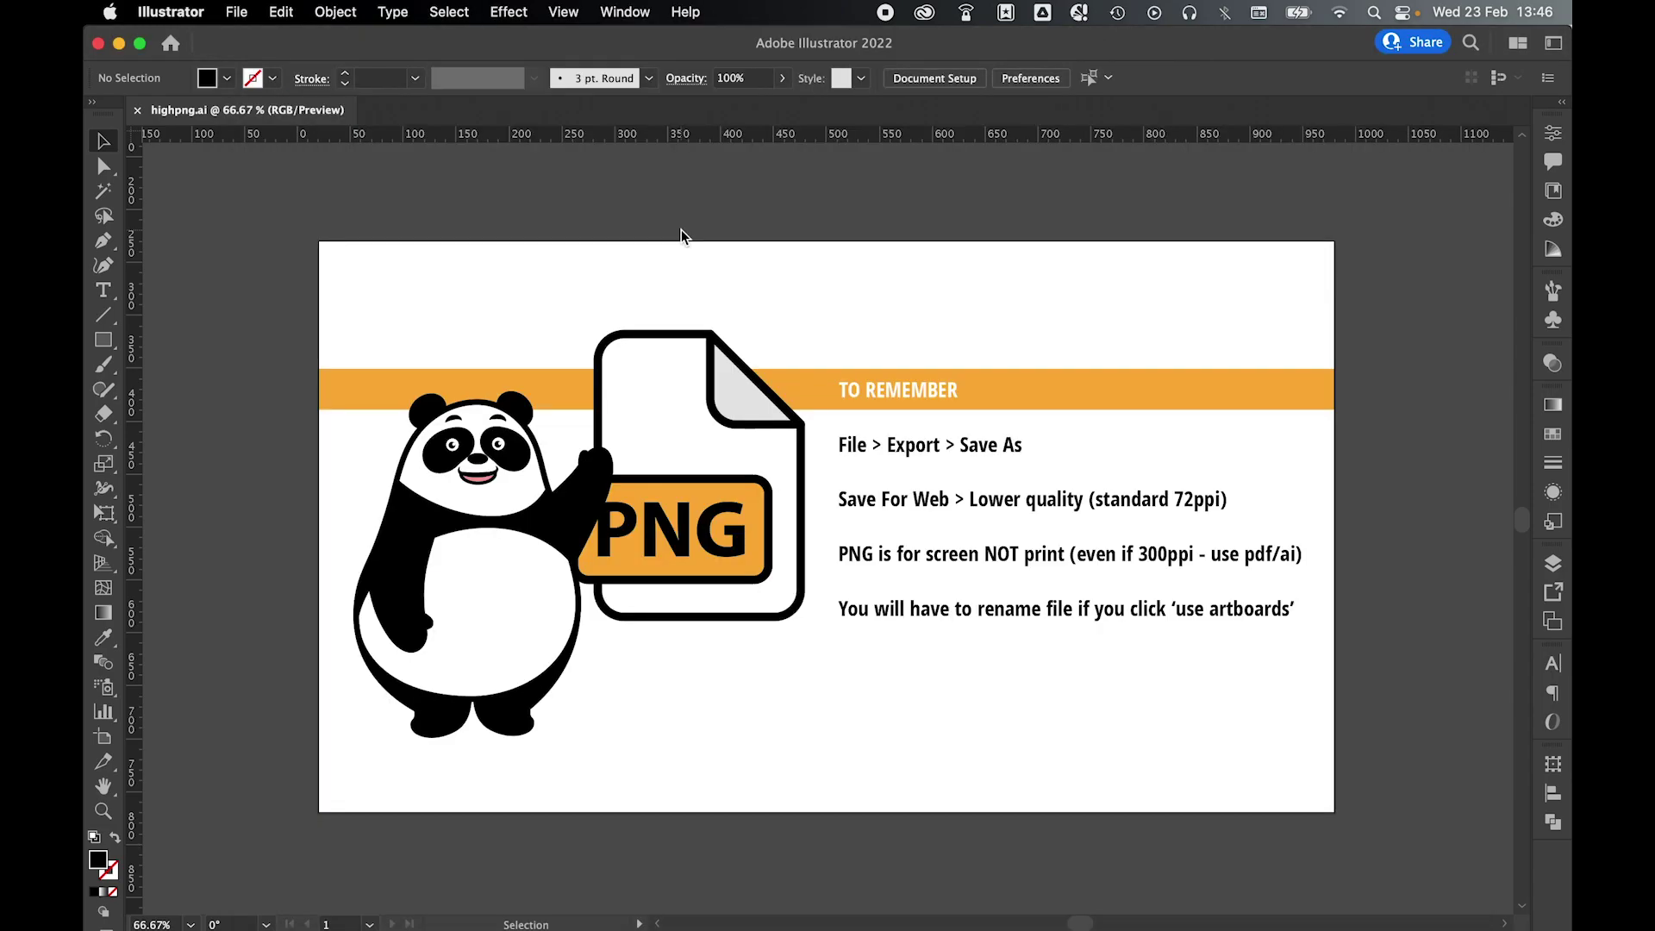
{"action": "left_click", "coordinate": [240, 12]}
{"action": "mouse_move", "coordinate": [246, 429]}
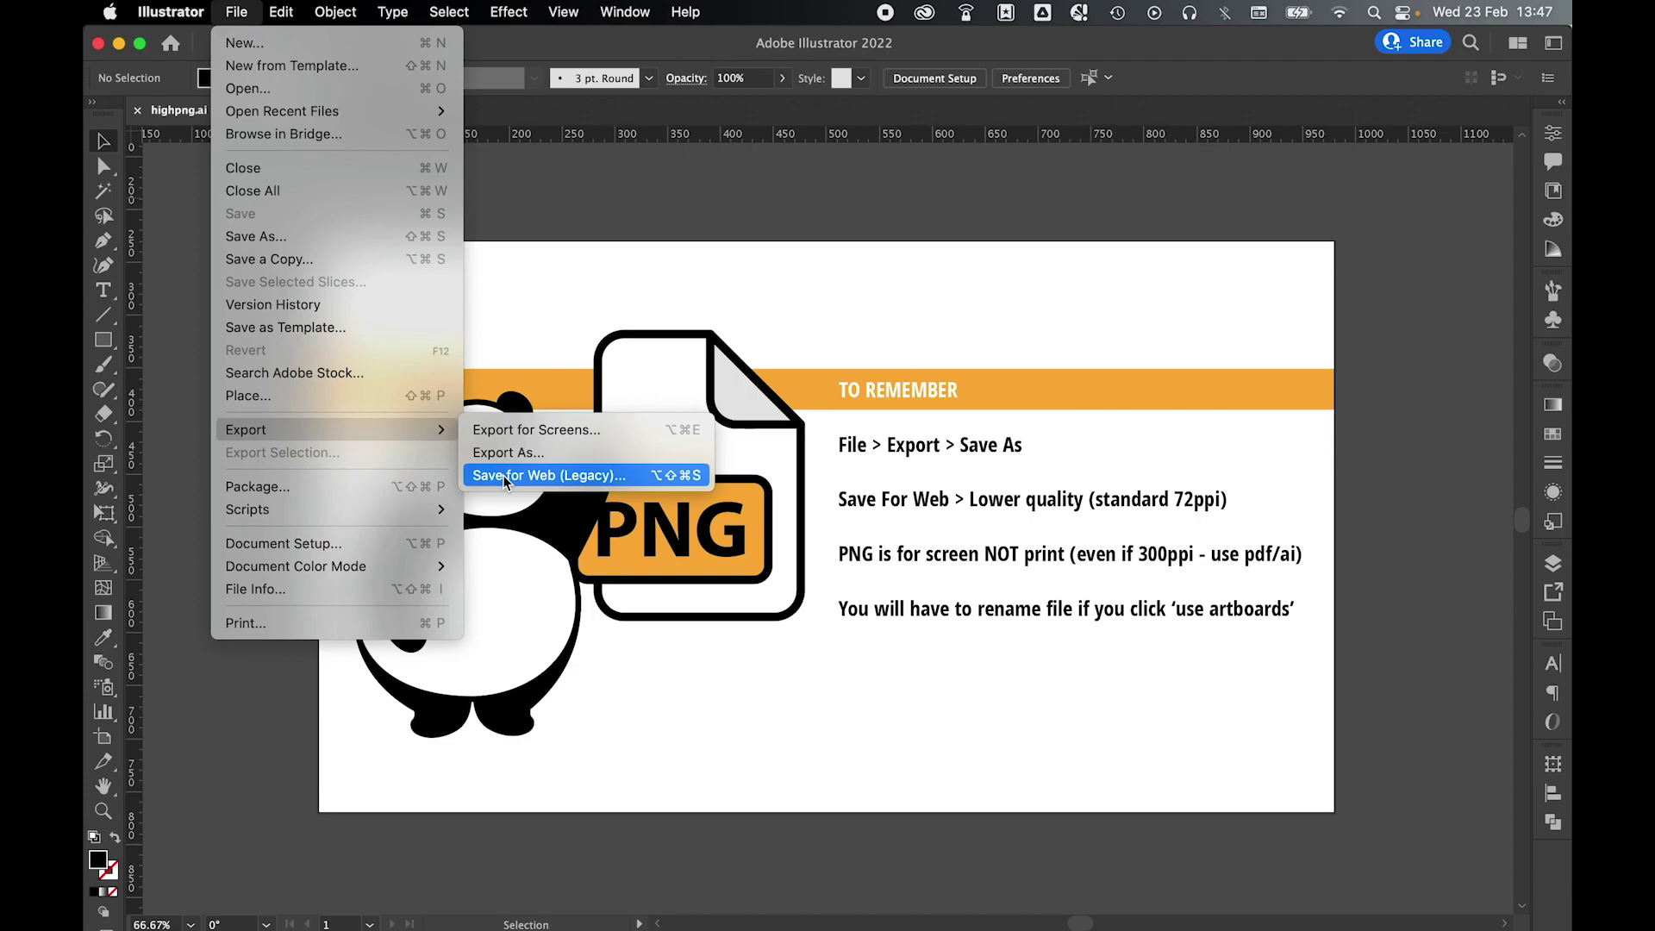
{"action": "left_click", "coordinate": [814, 266]}
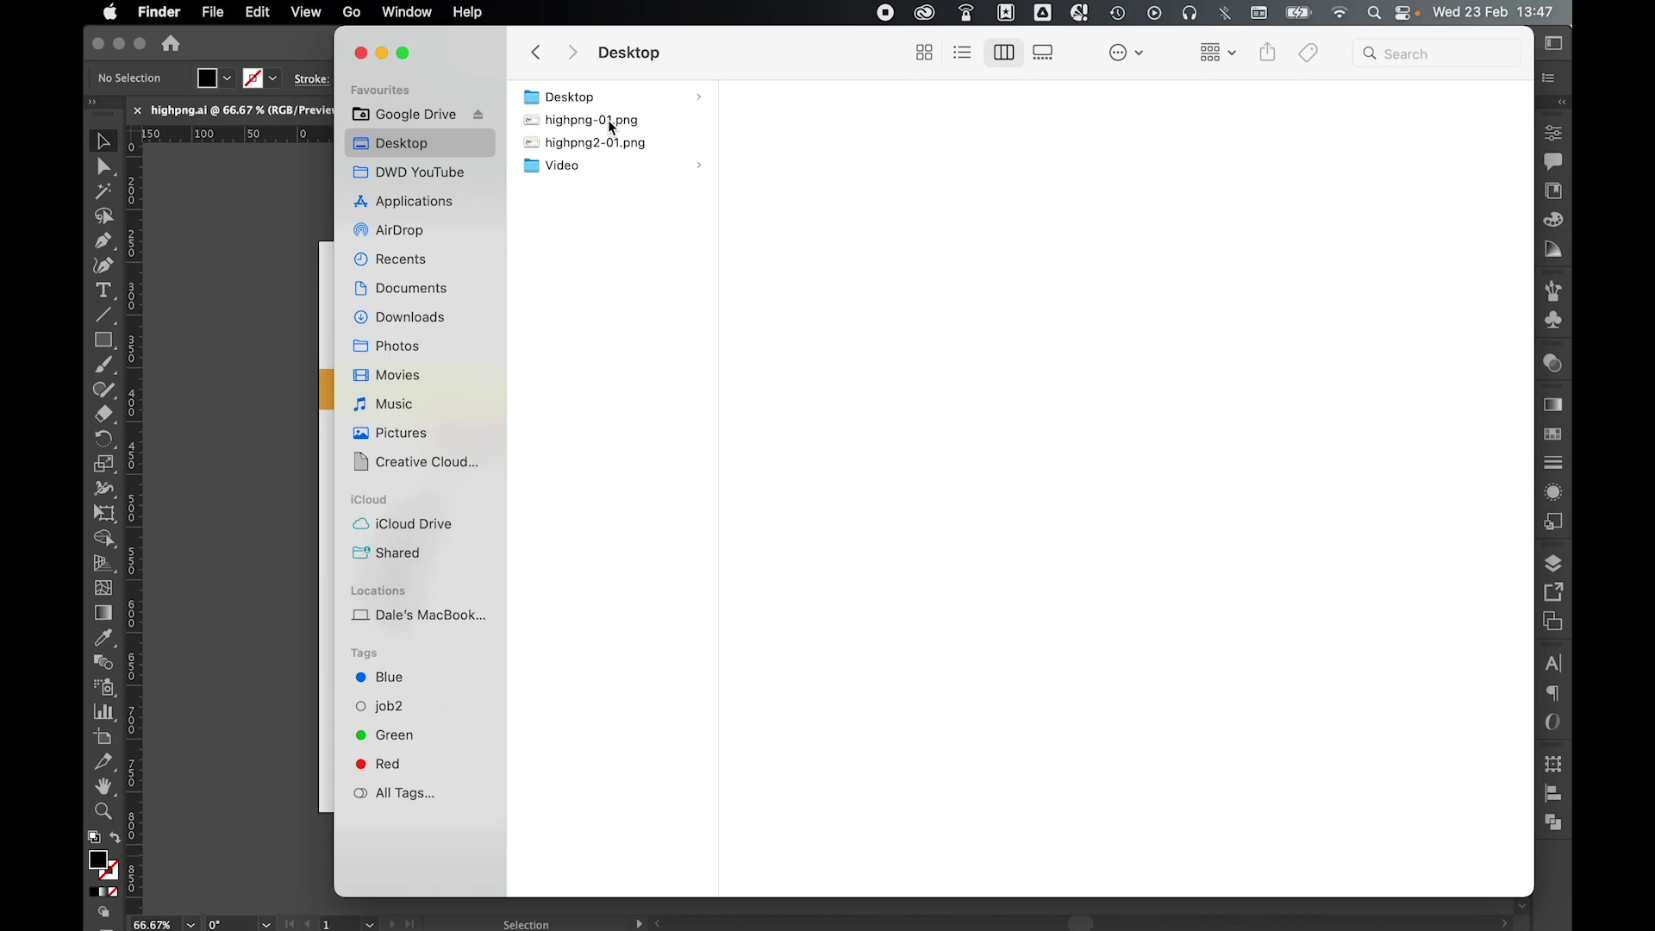
{"action": "left_click", "coordinate": [292, 218]}
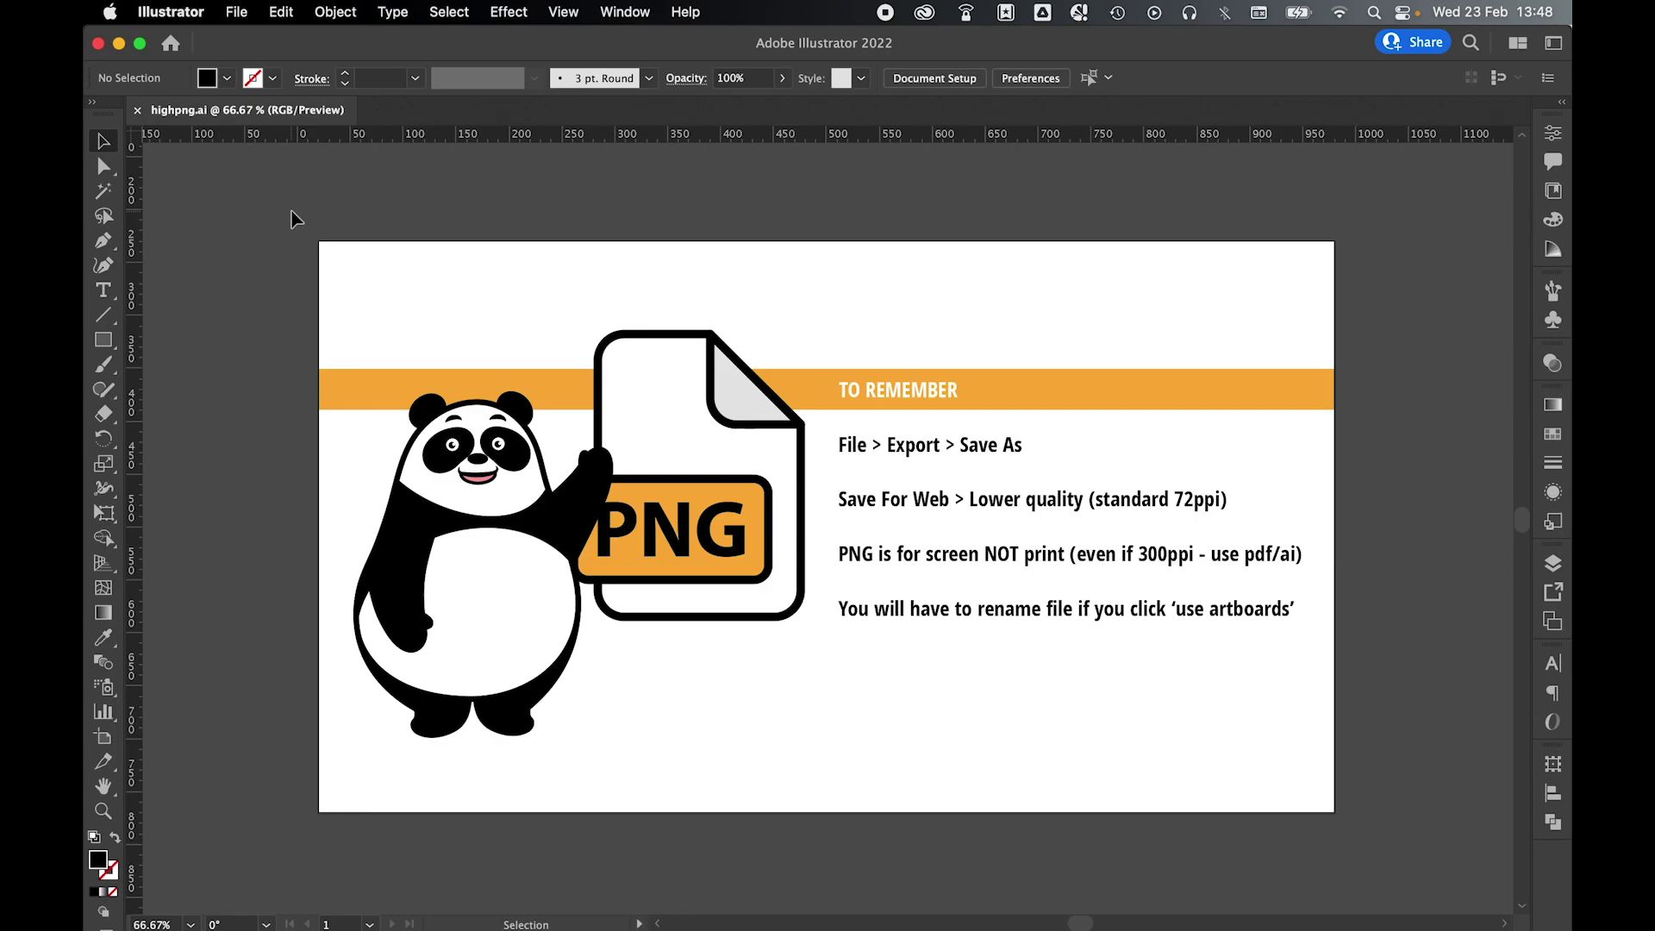
Export highpng.png as PNG again without artboards, then close the High (300 ppi) options
{"action": "left_click", "coordinate": [234, 11]}
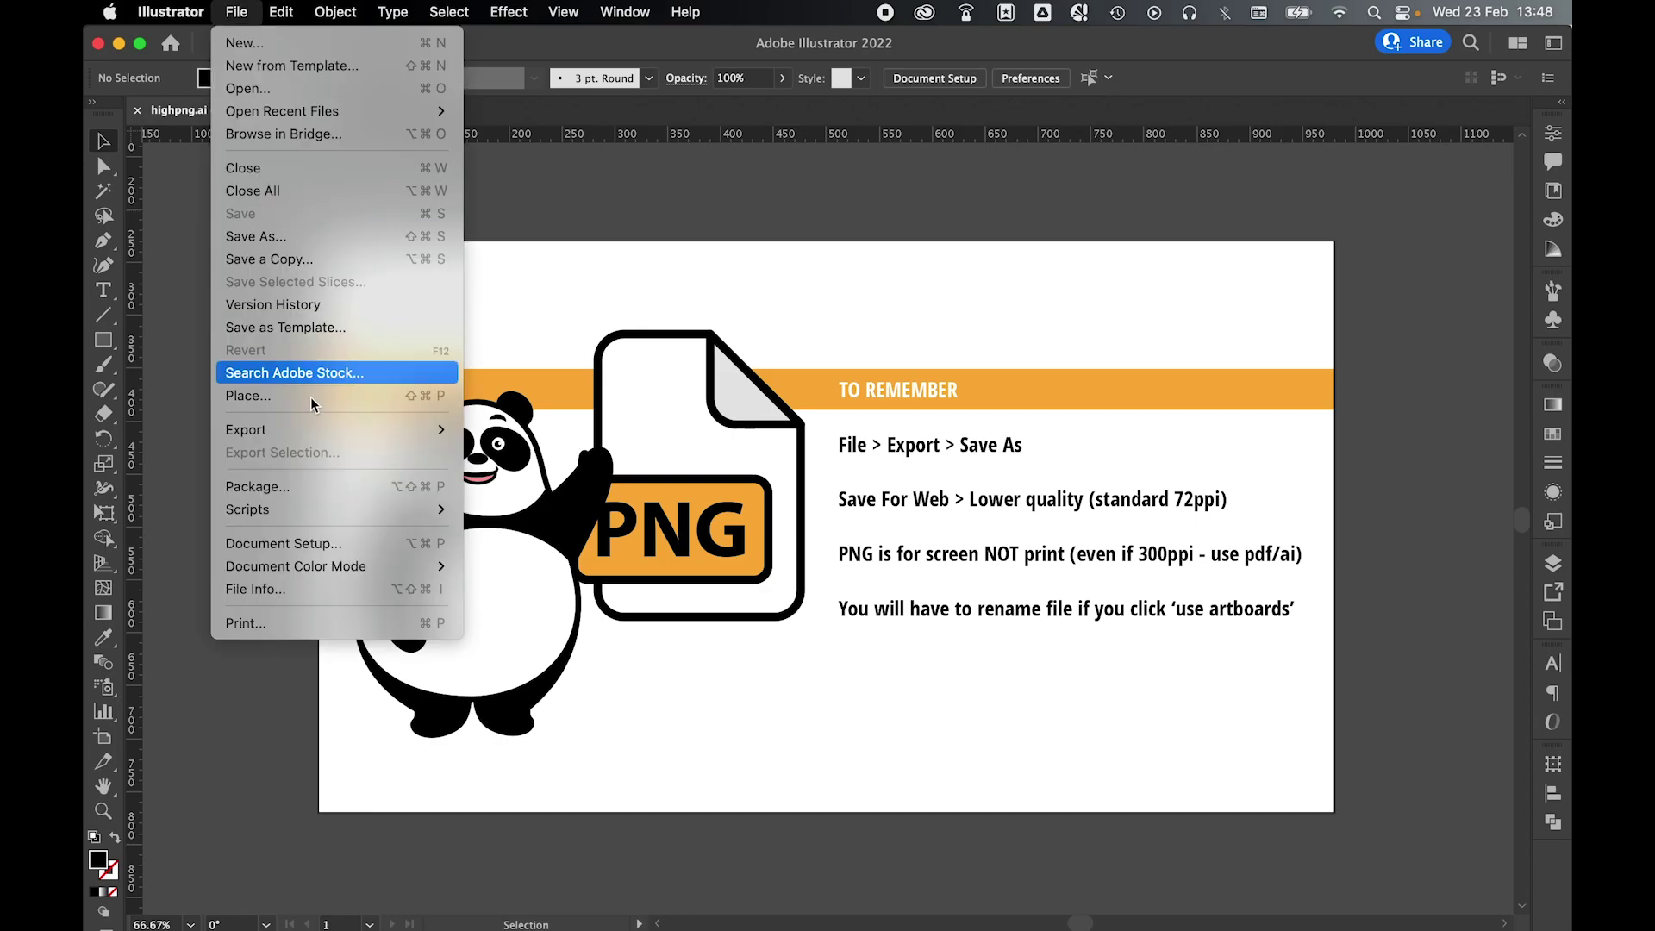
{"action": "left_click", "coordinate": [511, 453]}
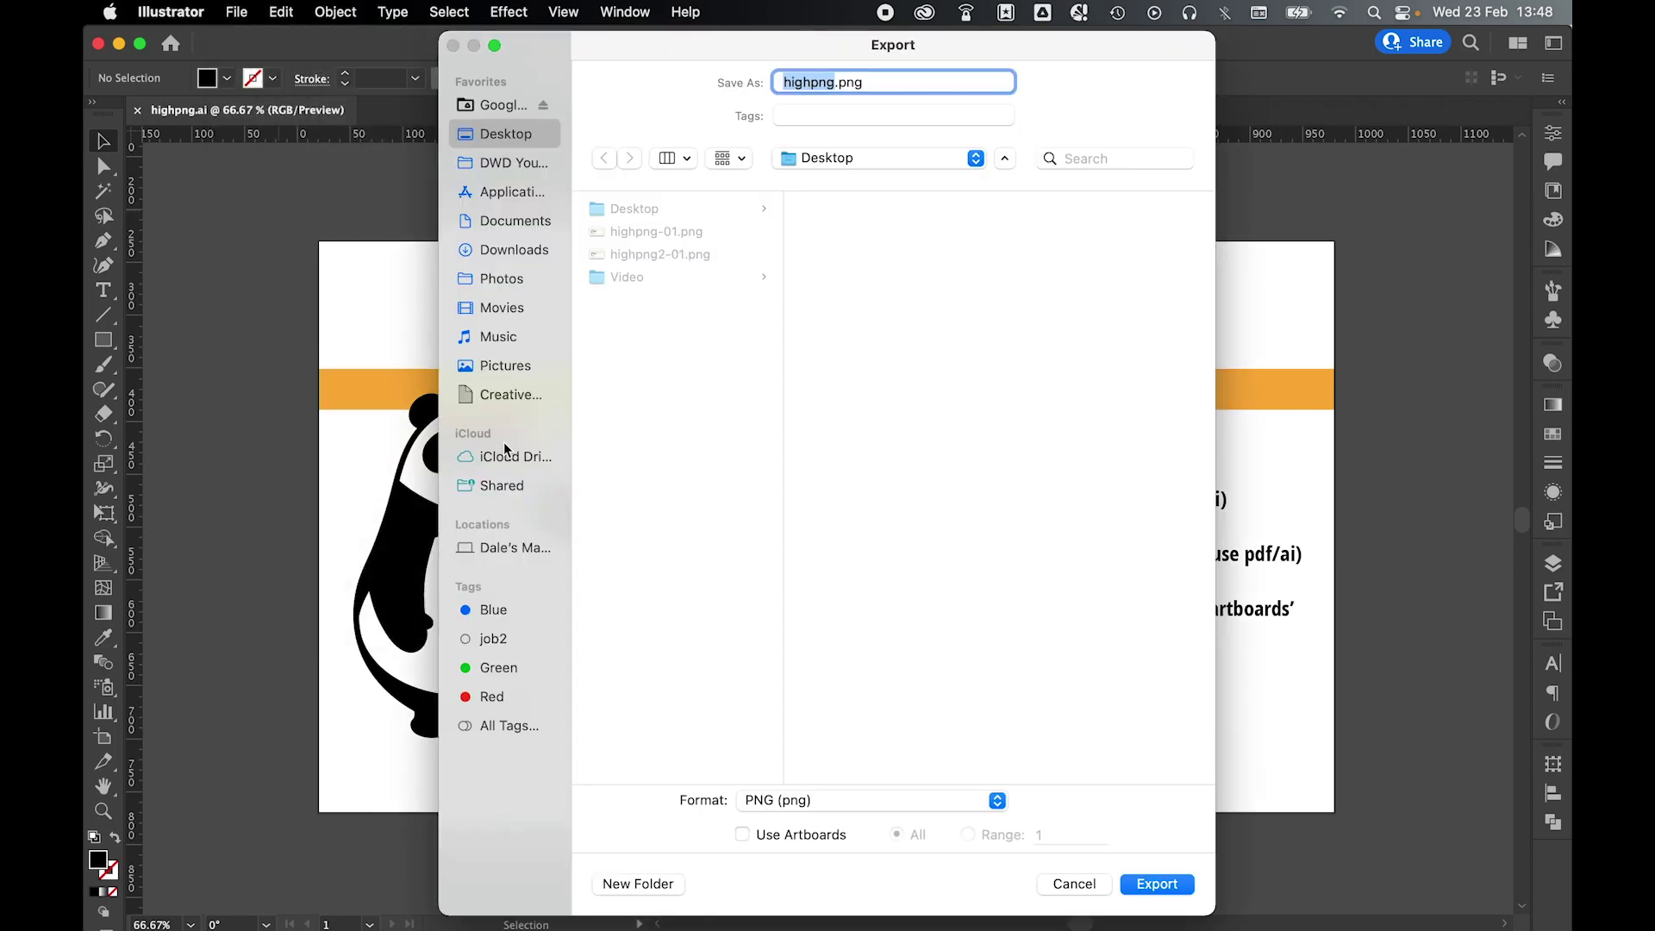
{"action": "left_click", "coordinate": [1139, 888]}
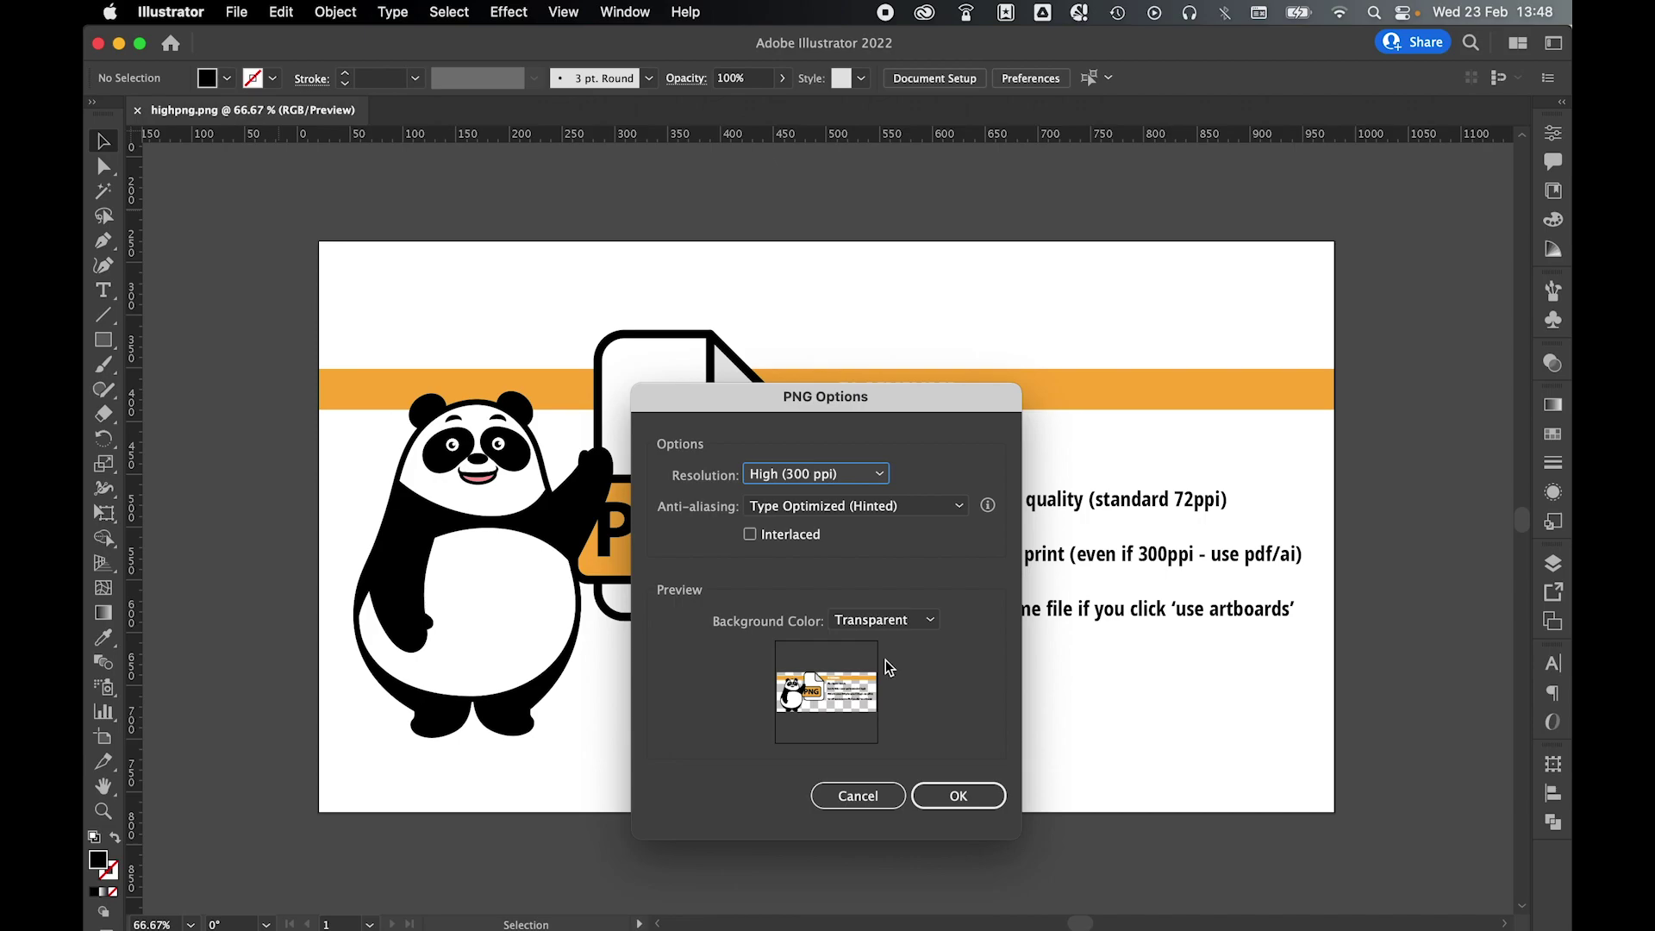
{"action": "key", "text": "Return"}
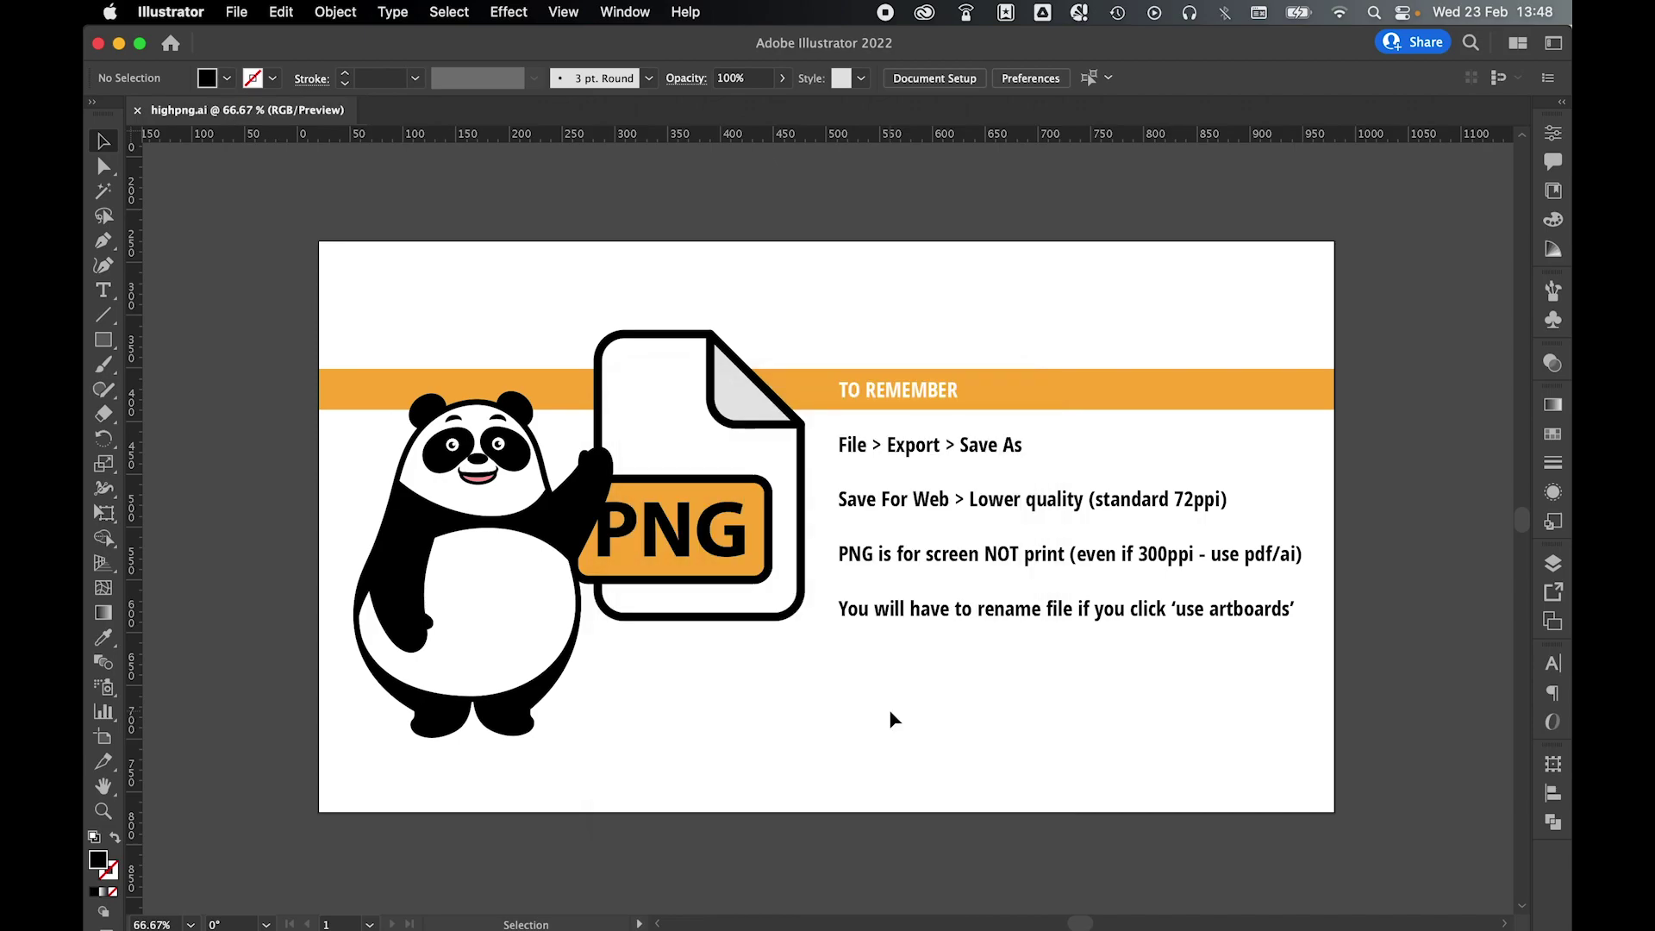